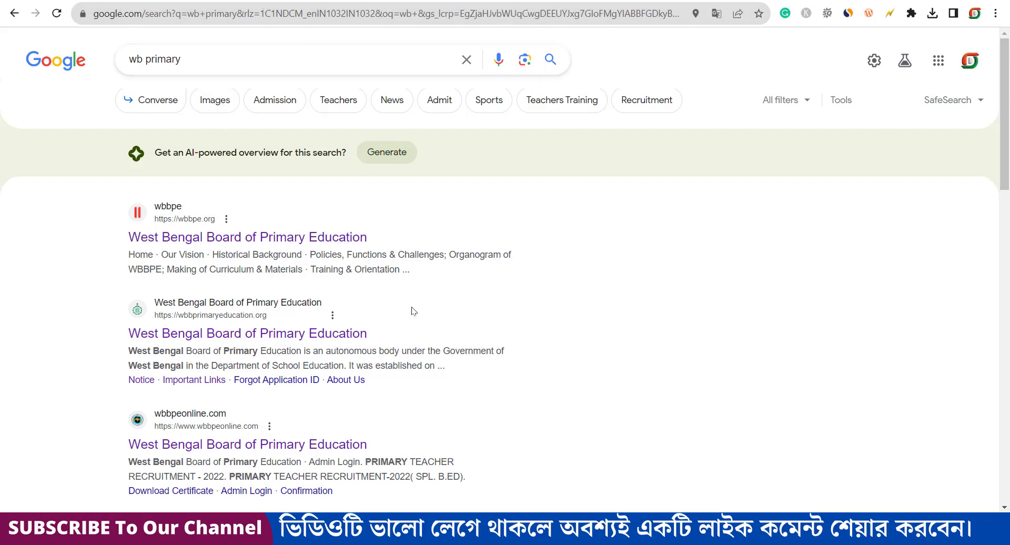
# Step: Leave the e Digital Point channel videos and return to the wb primary search results
pyautogui.click(568, 1)
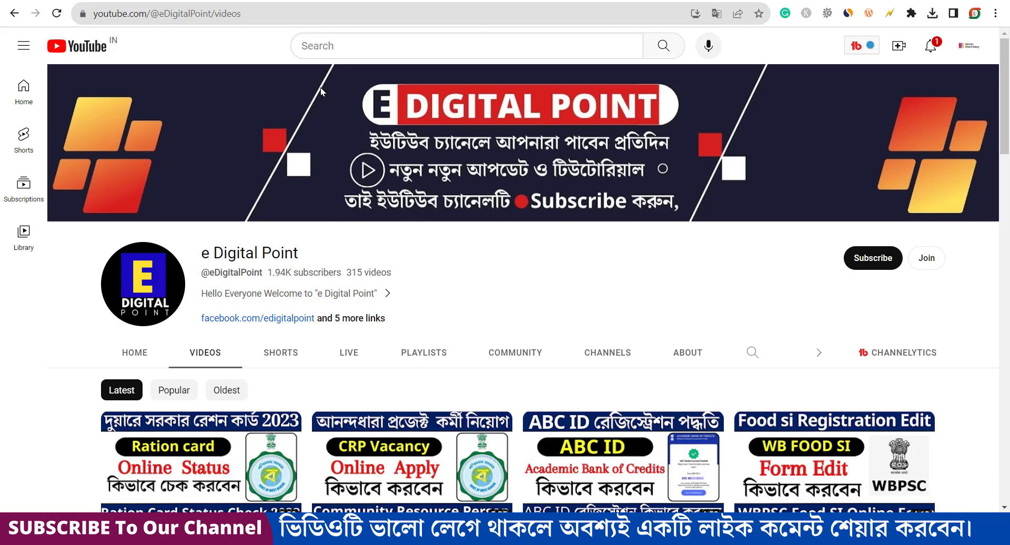
pyautogui.click(252, 0)
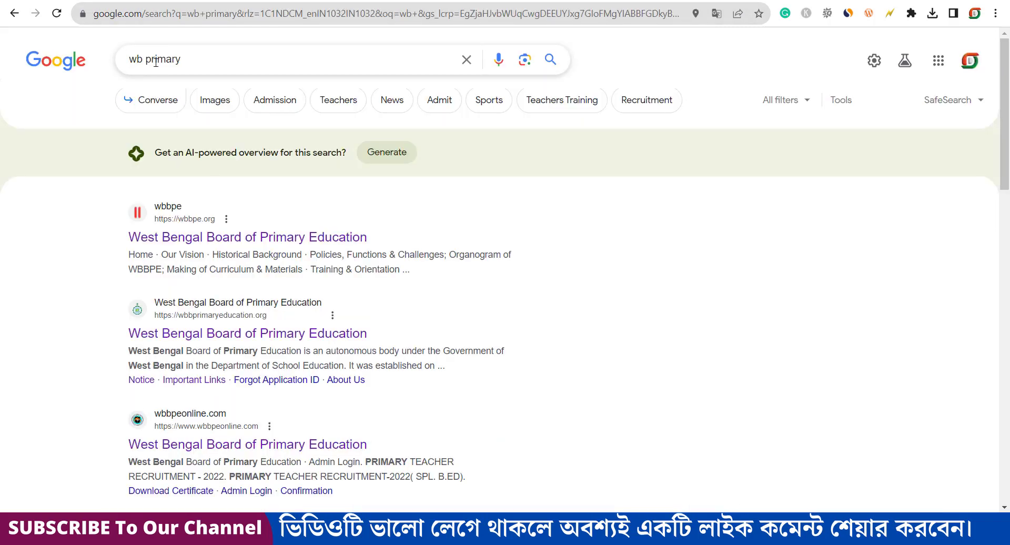
pyautogui.scroll(-1, 303, 156)
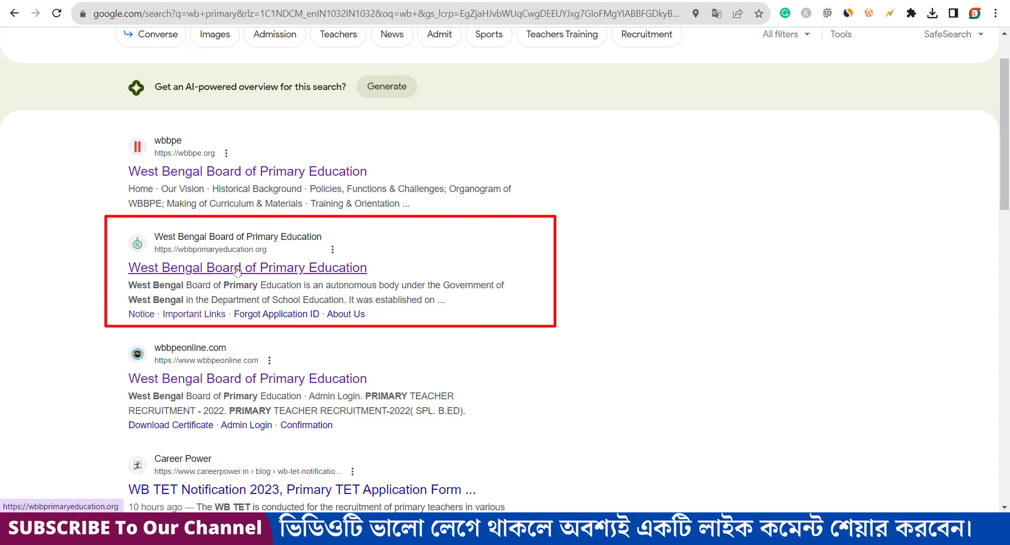
# Step: Open the West Bengal Board of Primary Education website and go to its Important Links page
pyautogui.click(281, 270)
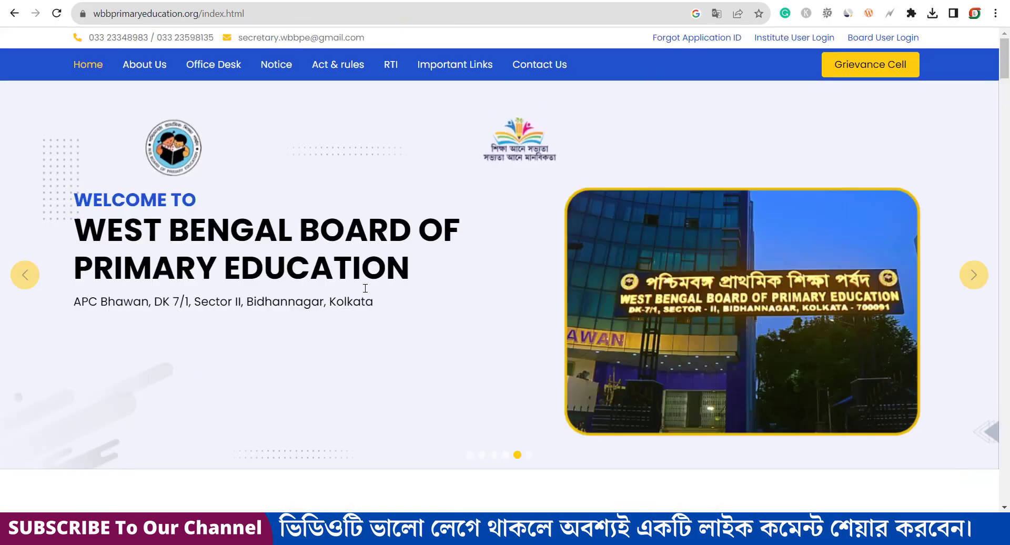
pyautogui.scroll(-10, 365, 263)
pyautogui.scroll(10, 372, 237)
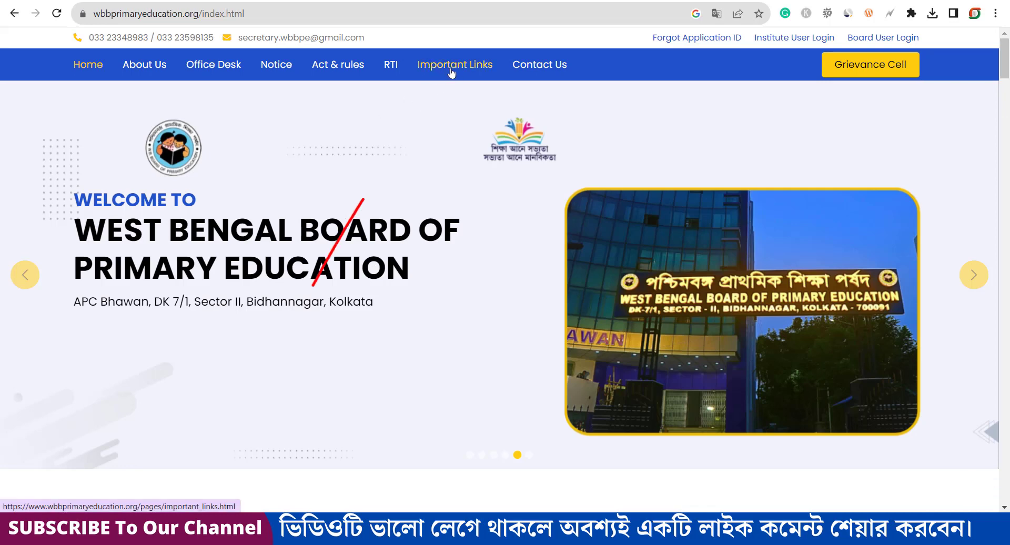
pyautogui.click(462, 66)
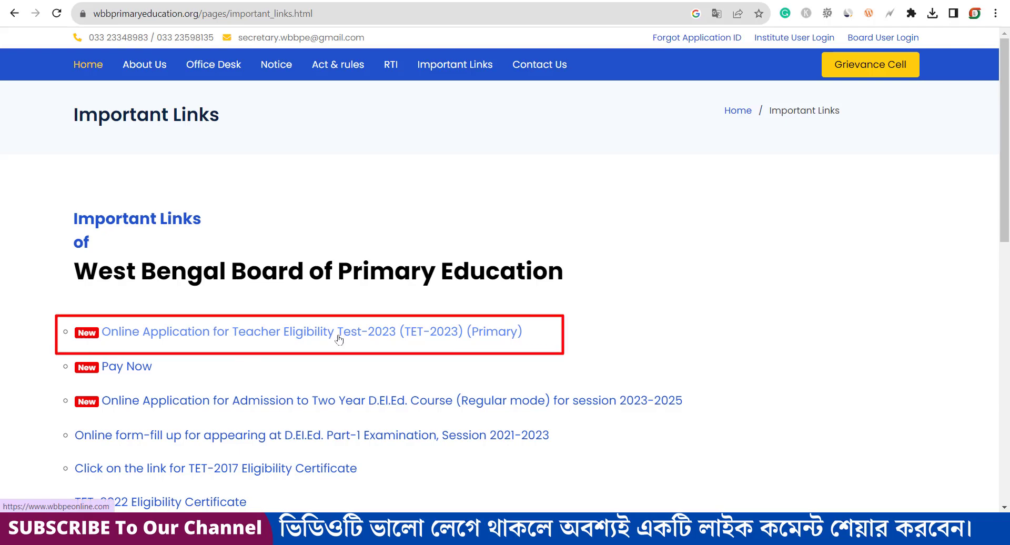
# Step: Follow the TET-2023 link and the Teacher Eligibility Test 2023 tile to the Application for TET 2023 page
pyautogui.click(339, 339)
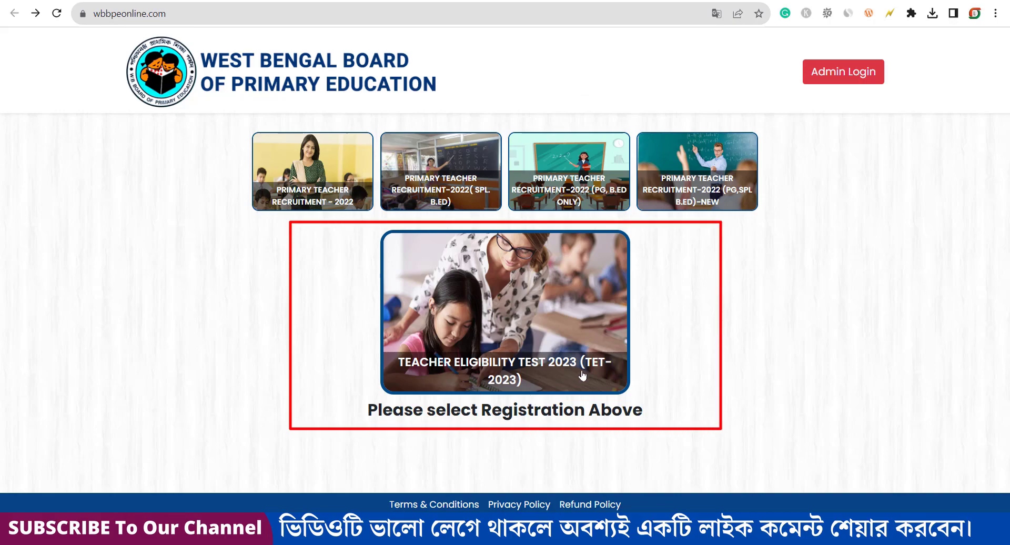
pyautogui.click(529, 346)
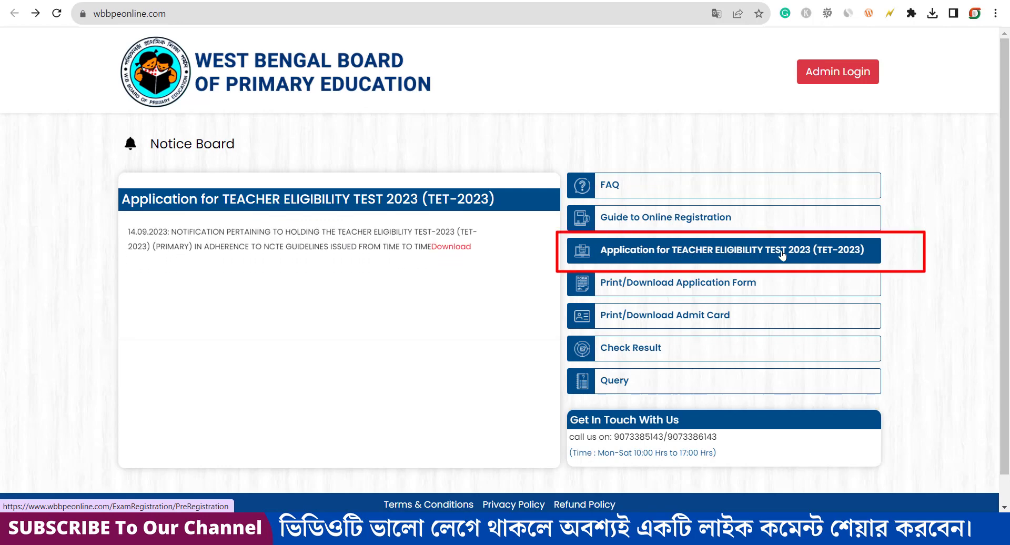
pyautogui.click(739, 250)
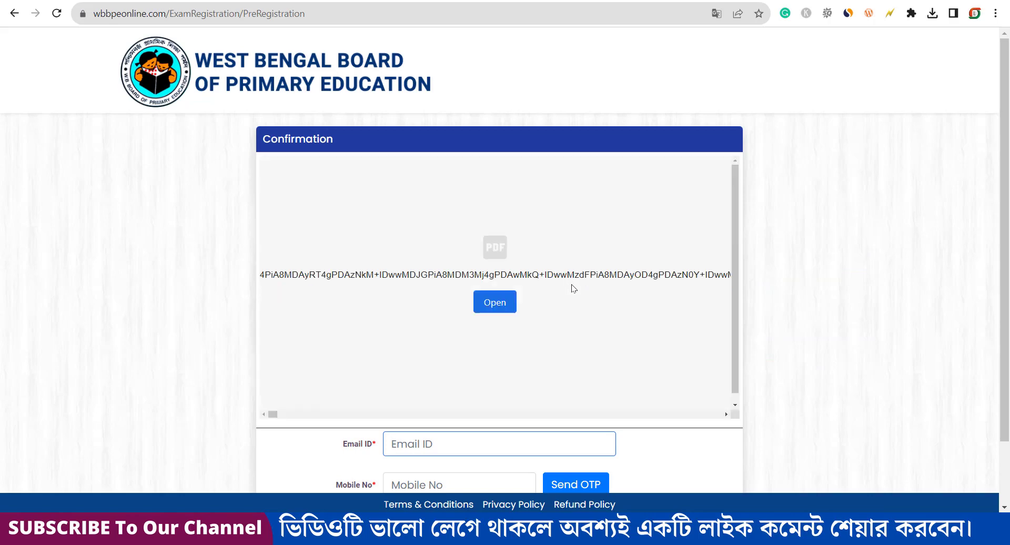
# Step: Enter the e-mail address and mobile number, verify them with the OTP, and submit
pyautogui.scroll(-2, 574, 291)
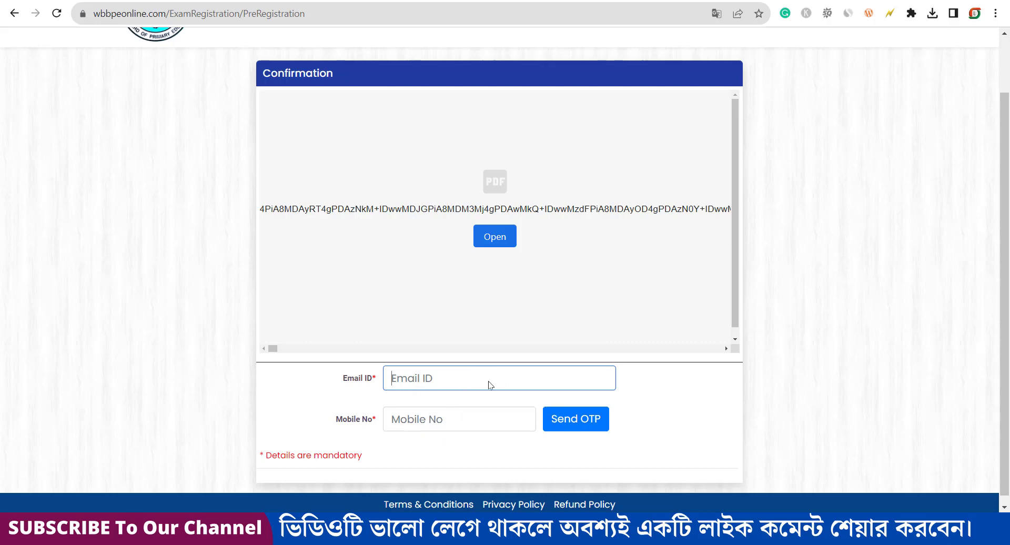
pyautogui.click(554, 397)
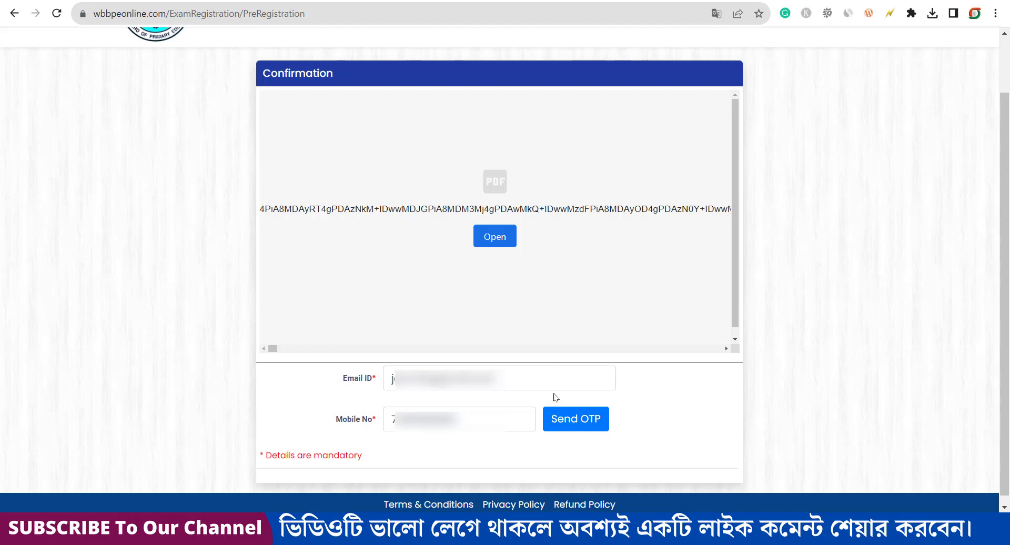
pyautogui.click(579, 419)
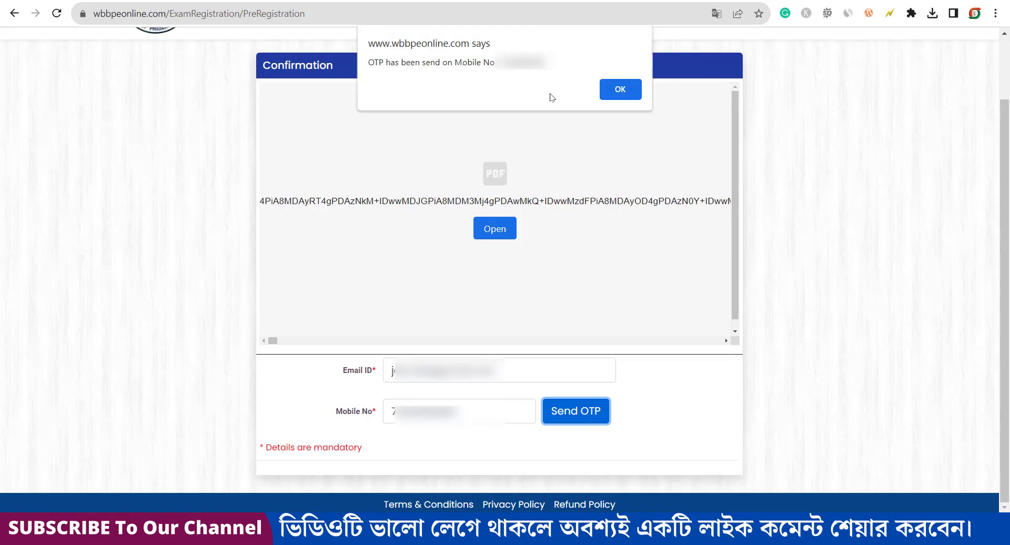
pyautogui.click(613, 94)
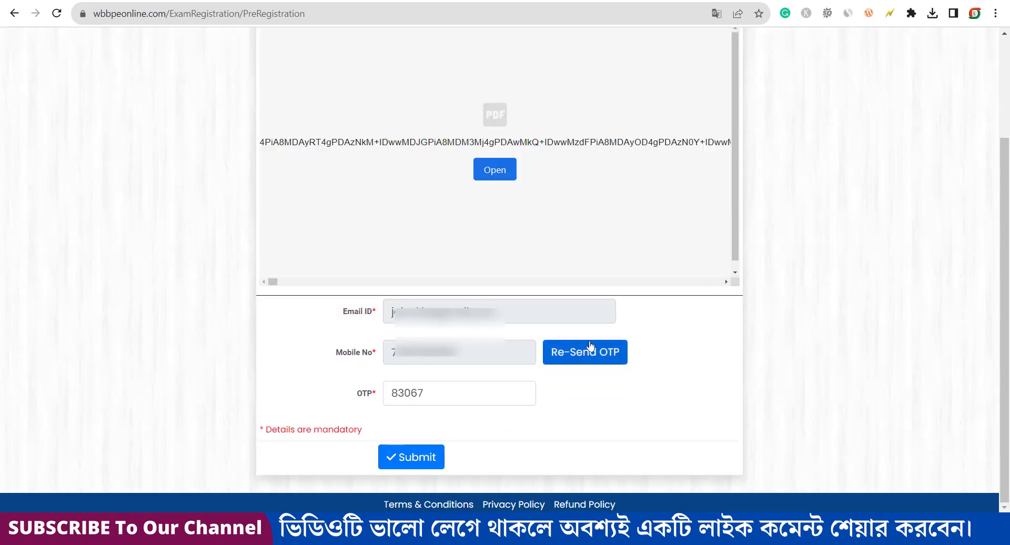
pyautogui.click(415, 462)
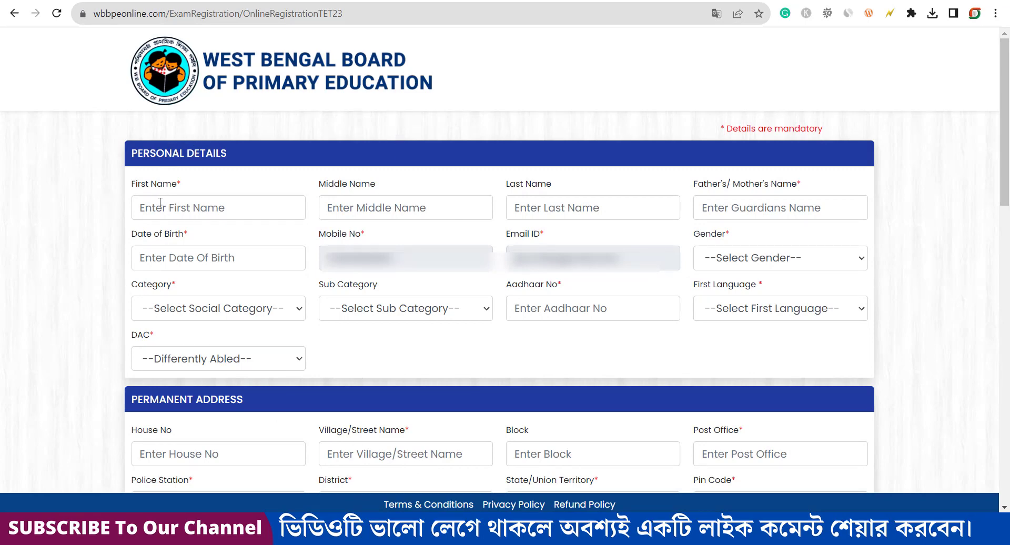
# Step: Set Gender to FEMALE and Category to GENERAL, leaving Sub Category unselected
pyautogui.moveTo(138, 184); pyautogui.dragTo(177, 185)
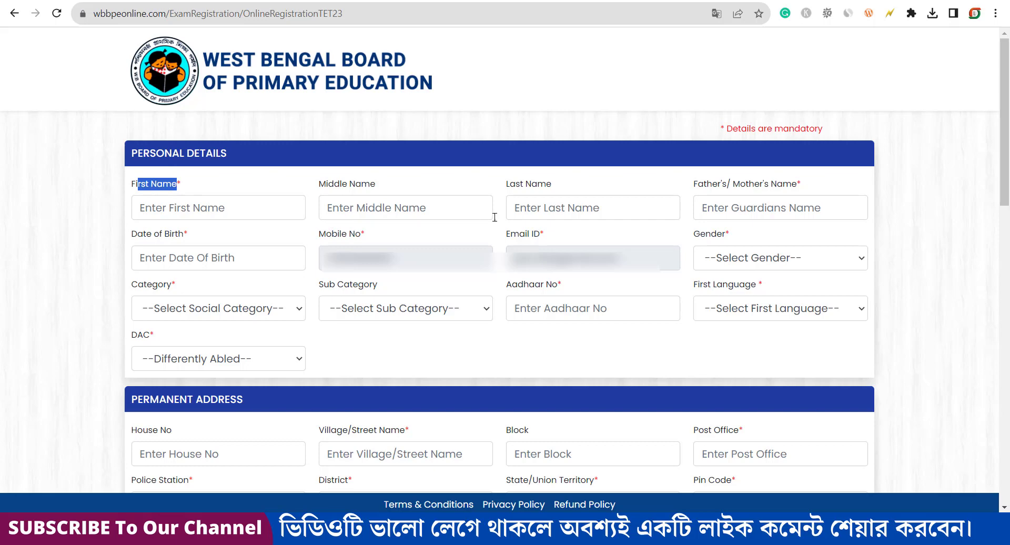
pyautogui.moveTo(694, 183); pyautogui.dragTo(811, 187)
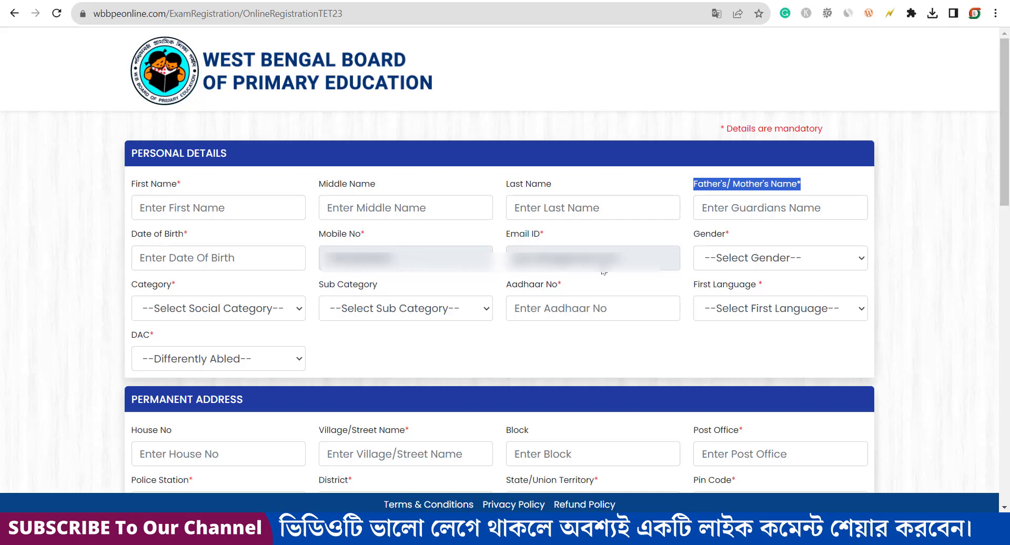
pyautogui.click(755, 258)
pyautogui.click(763, 293)
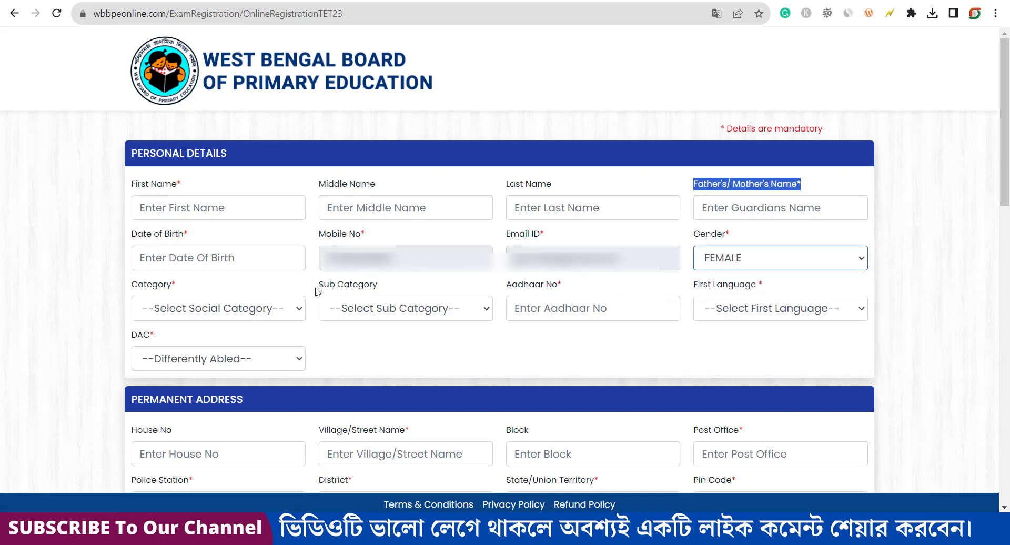
pyautogui.click(265, 309)
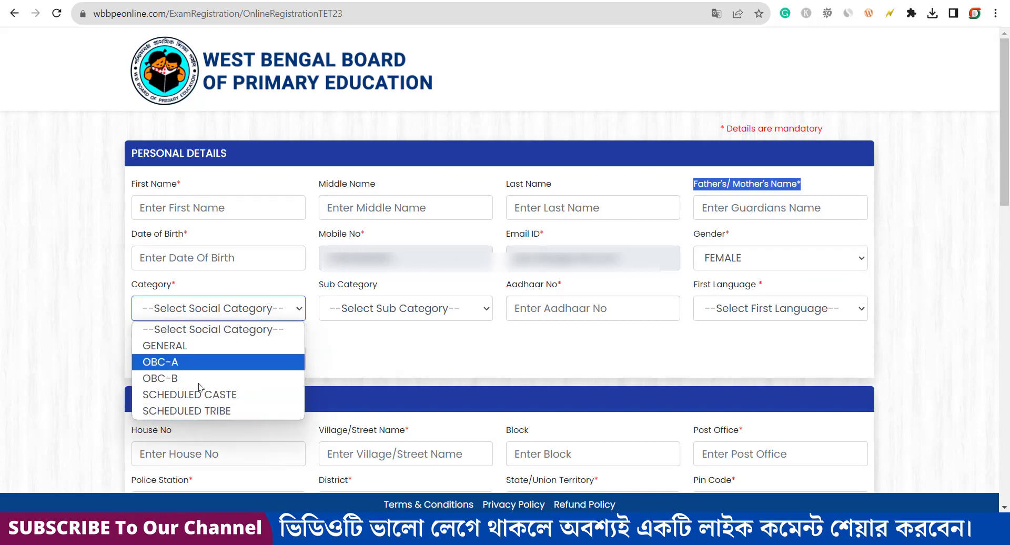
pyautogui.click(193, 351)
pyautogui.click(391, 311)
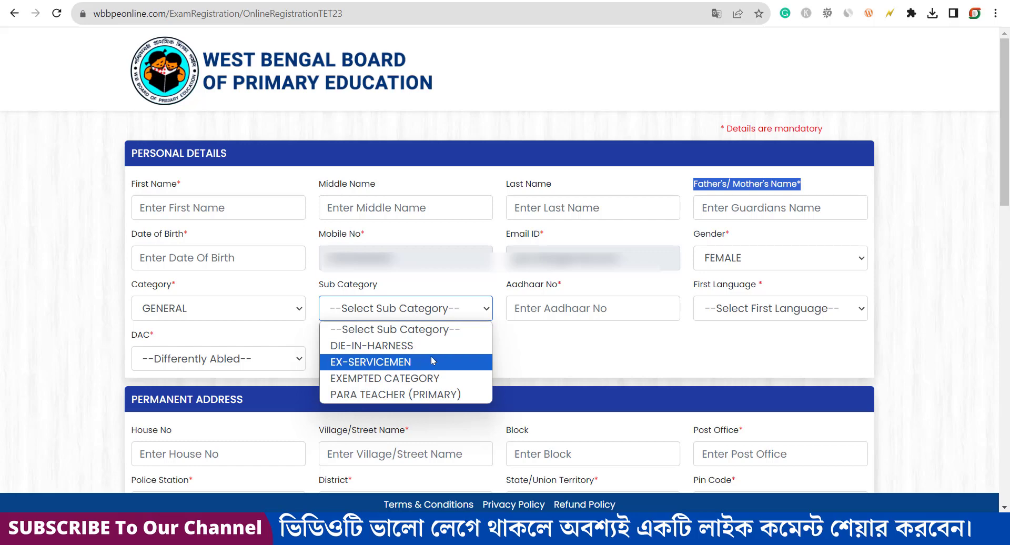
pyautogui.click(598, 344)
# Step: Set First Language to BENGALI and DAC to NO, with no DAC sub-category
pyautogui.click(528, 298)
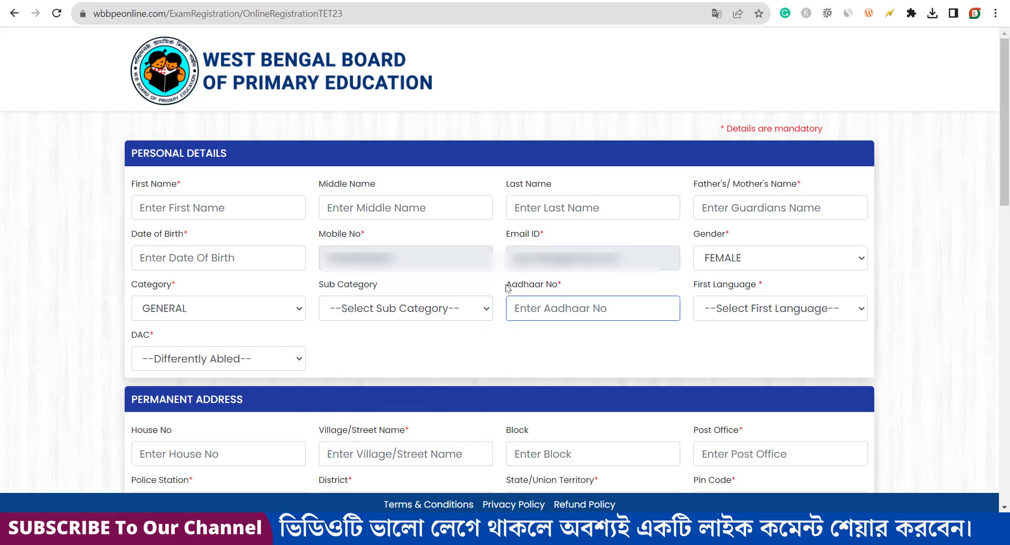
pyautogui.moveTo(506, 286); pyautogui.dragTo(564, 295)
pyautogui.click(569, 310)
pyautogui.click(788, 313)
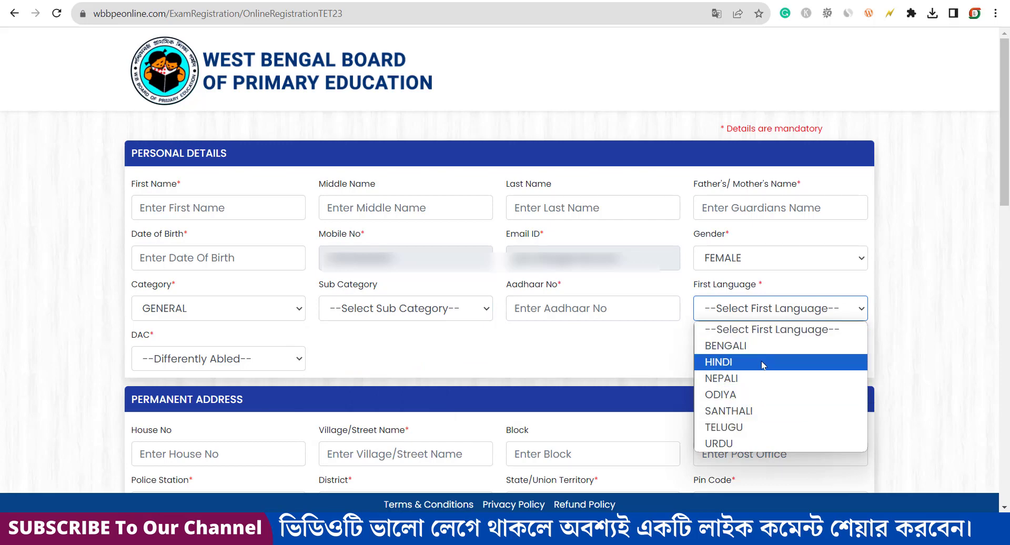
pyautogui.click(761, 329)
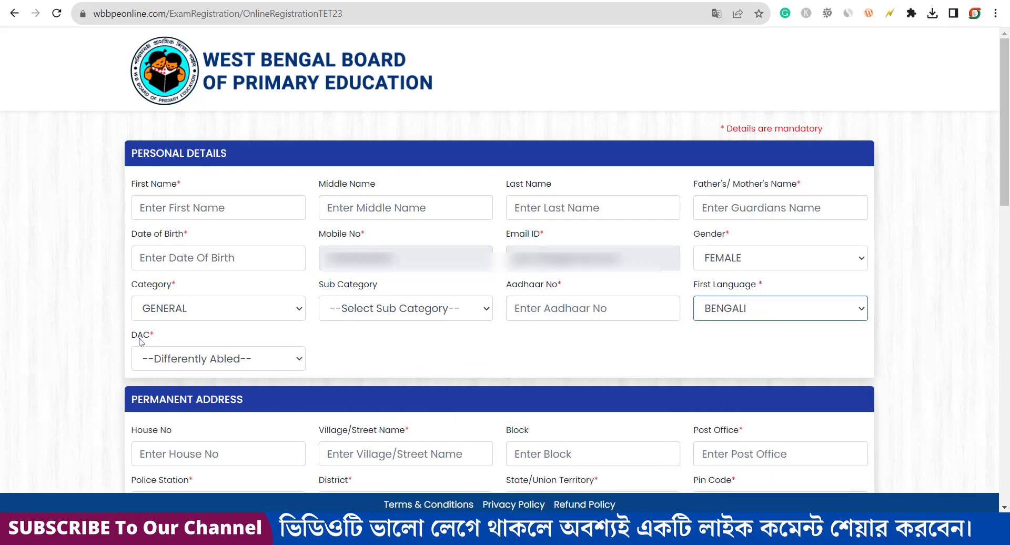
pyautogui.click(186, 363)
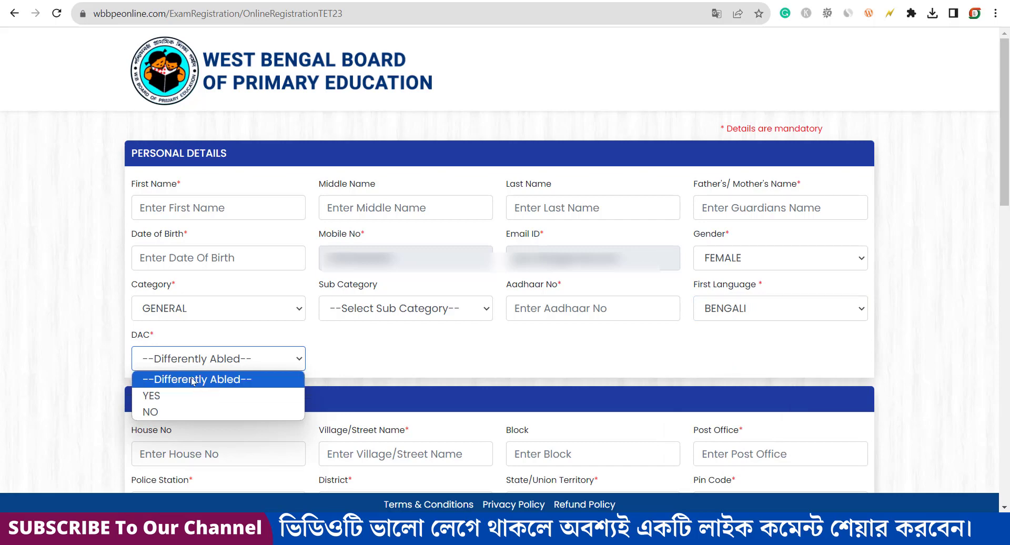
pyautogui.click(206, 397)
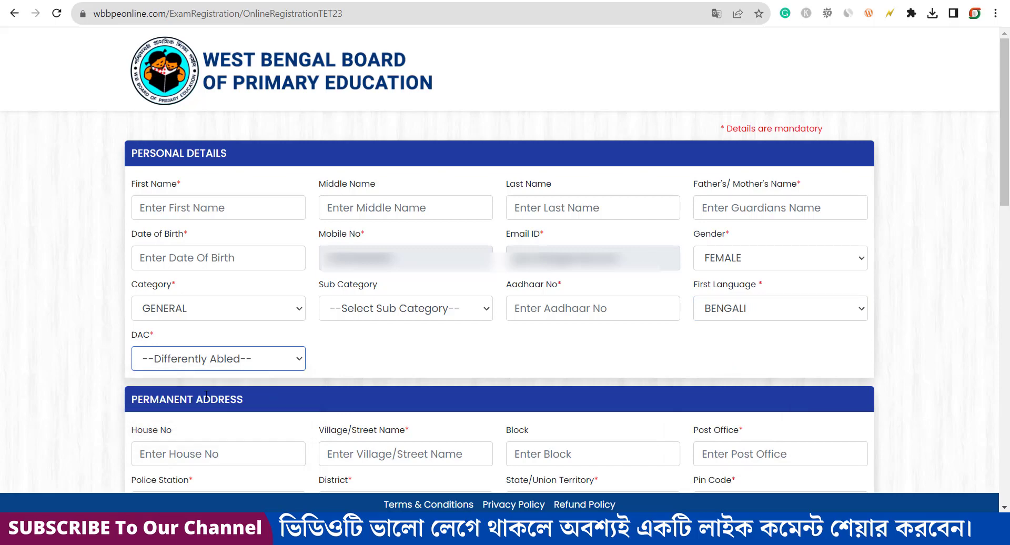
pyautogui.click(378, 362)
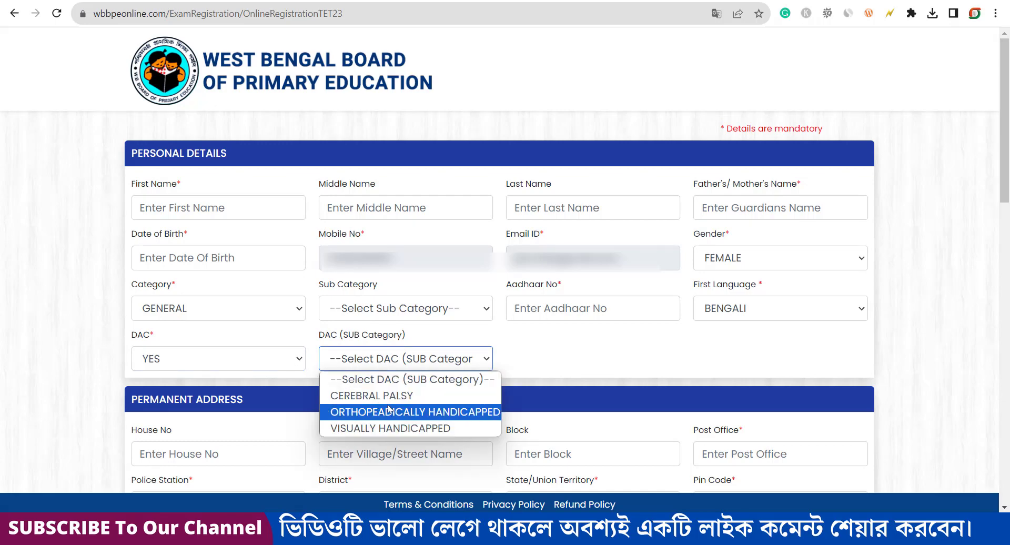
pyautogui.click(212, 354)
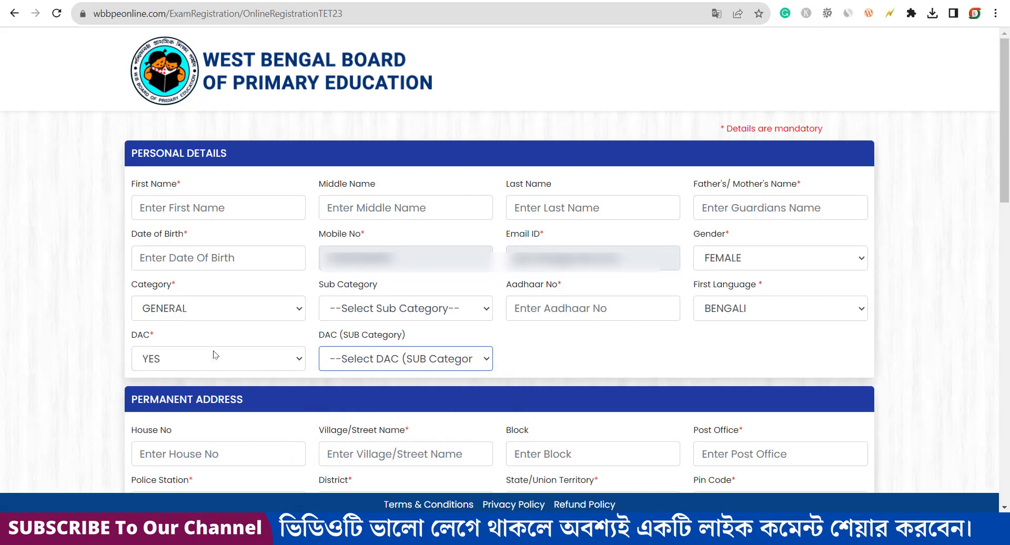
pyautogui.click(212, 354)
pyautogui.click(191, 409)
pyautogui.scroll(-5, 402, 303)
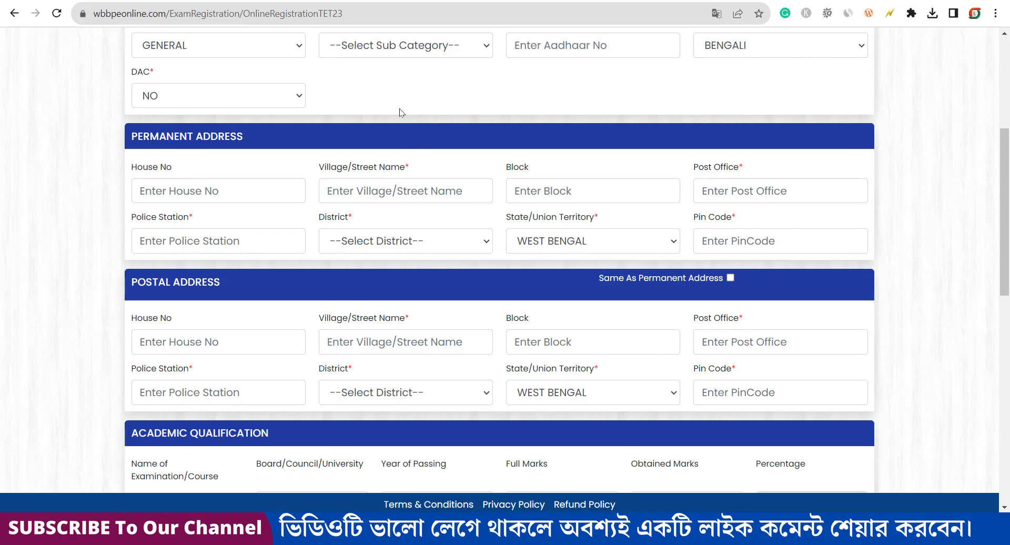
# Step: Go through the permanent house number, village/street, block, post office and police station fields
pyautogui.click(245, 195)
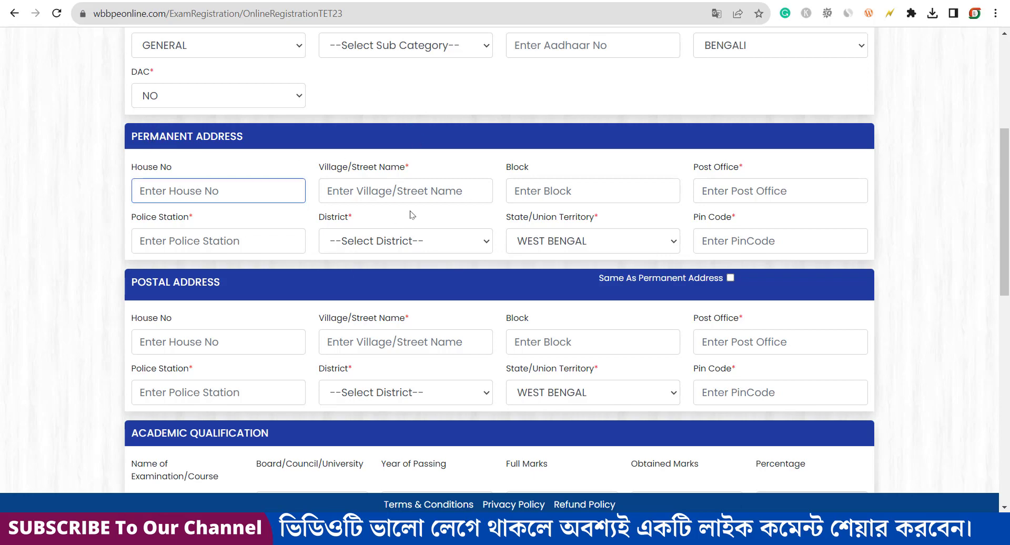
pyautogui.click(415, 191)
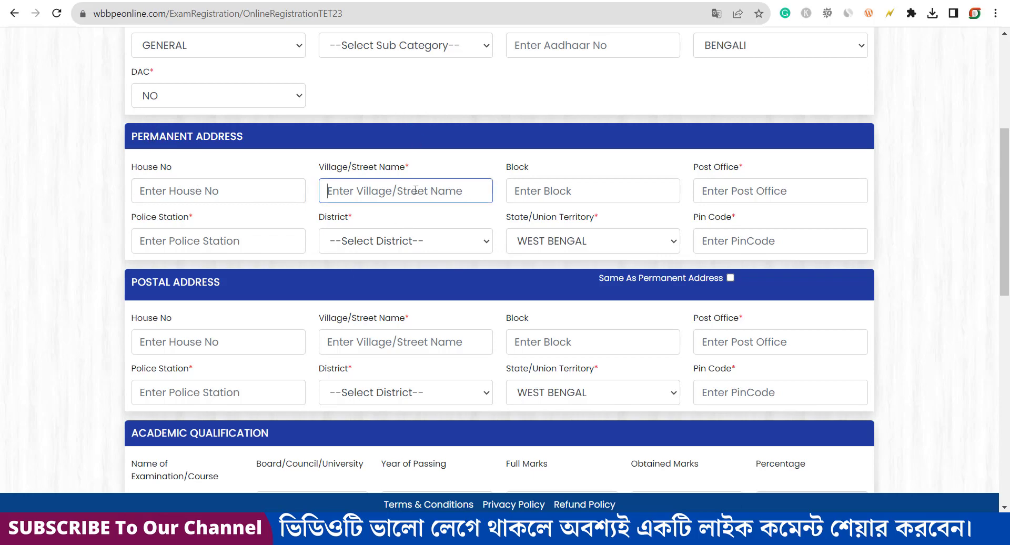
pyautogui.click(536, 193)
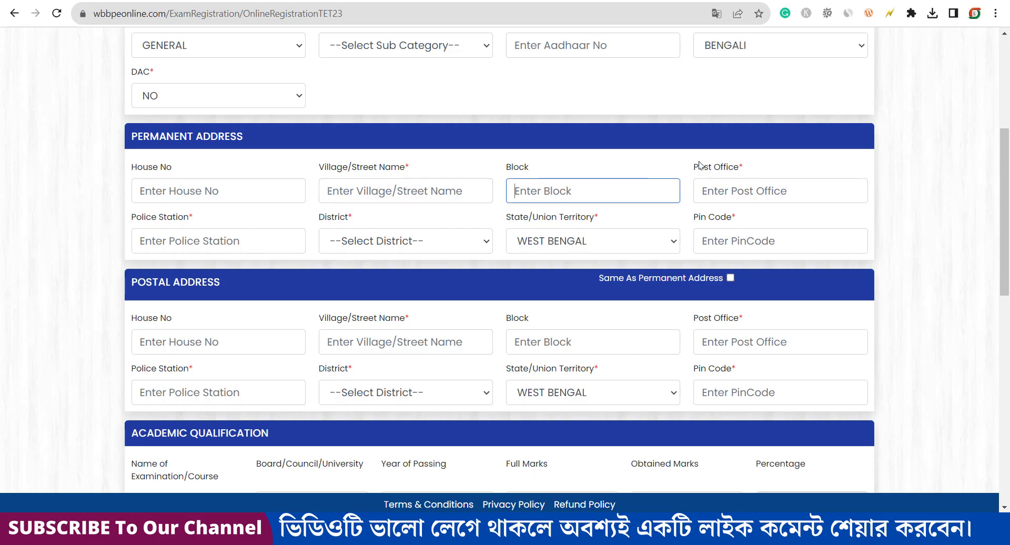
pyautogui.moveTo(696, 167); pyautogui.dragTo(750, 173)
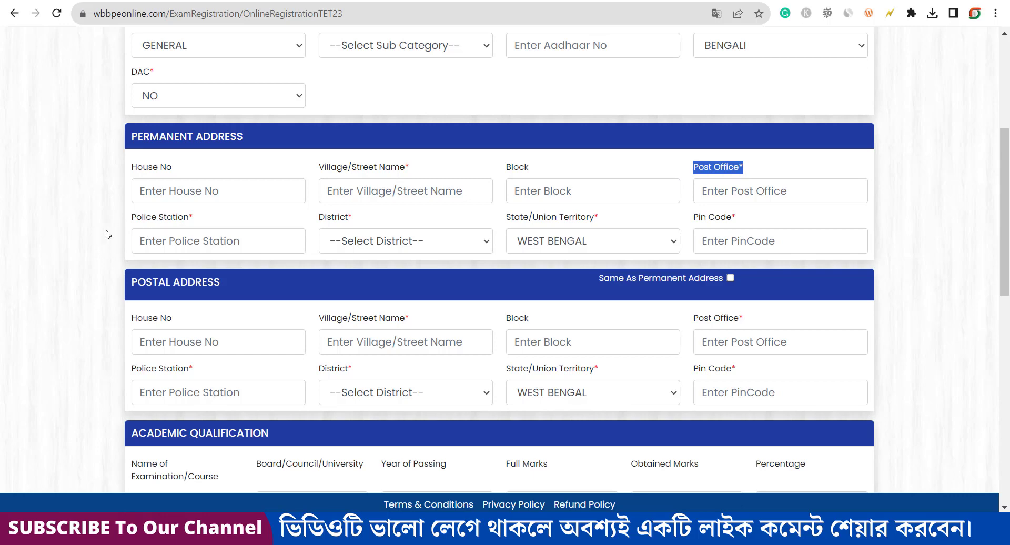
pyautogui.moveTo(131, 218); pyautogui.dragTo(193, 226)
# Step: Set the permanent District to BIRBHUM and mark the postal address as same as permanent
pyautogui.click(370, 247)
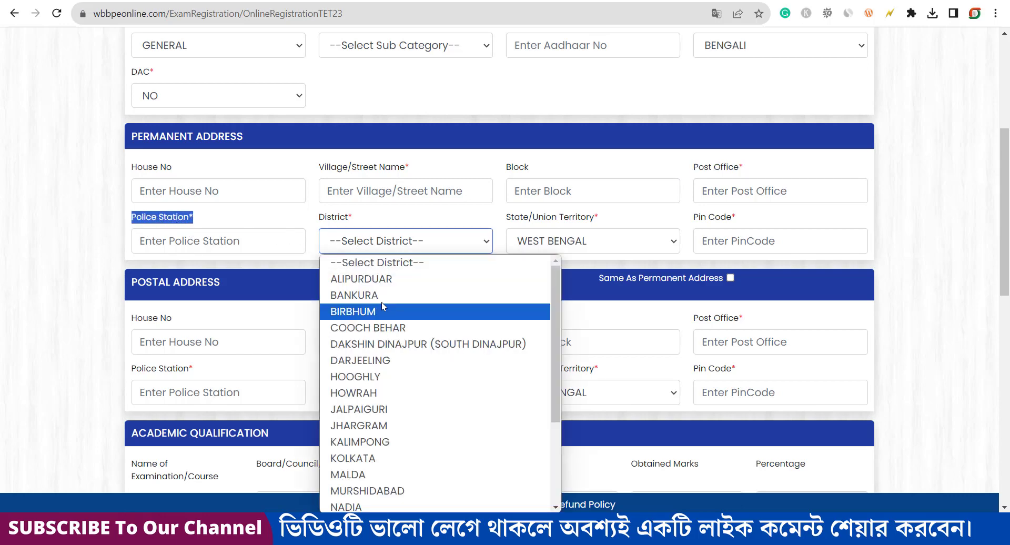
pyautogui.click(381, 318)
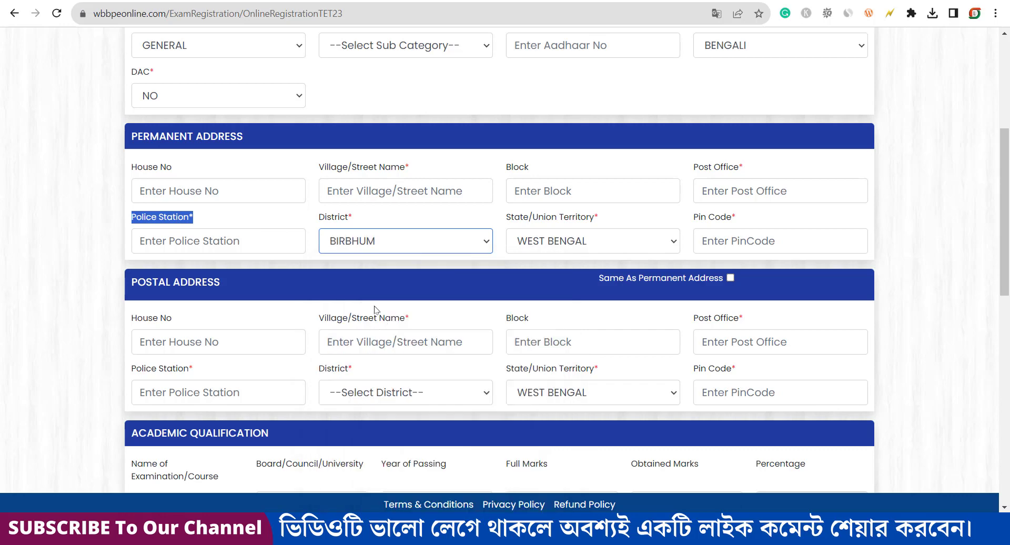
pyautogui.click(374, 225)
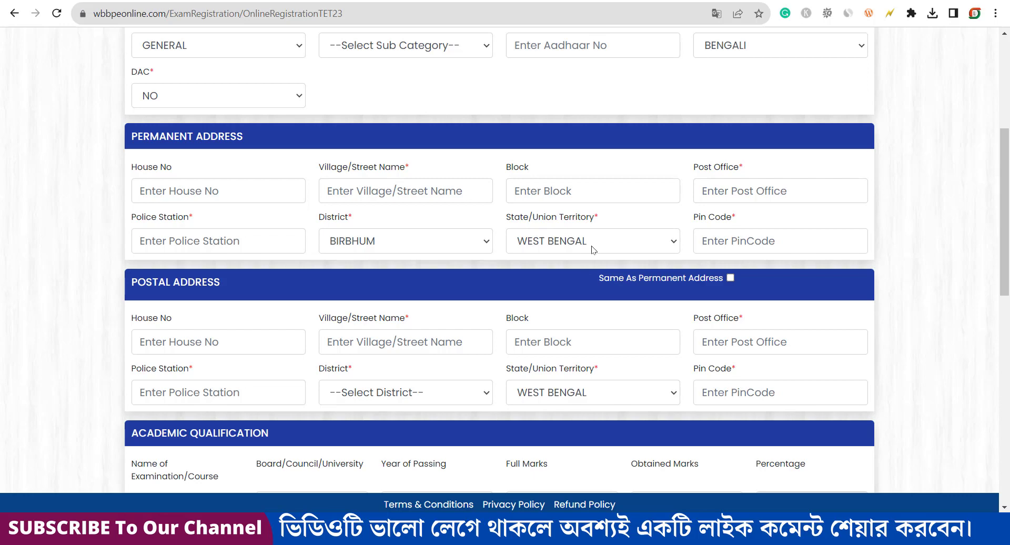
pyautogui.click(740, 243)
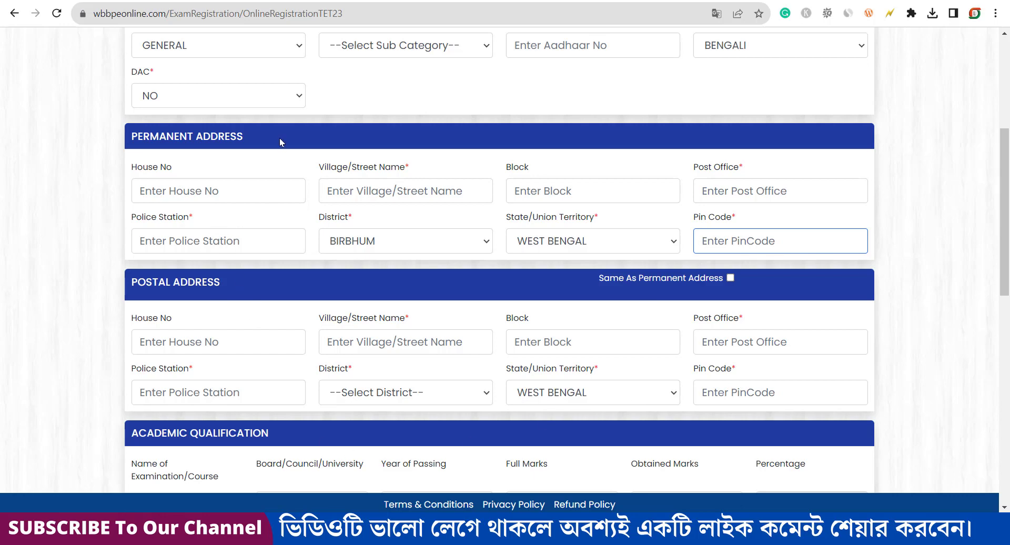
pyautogui.click(730, 278)
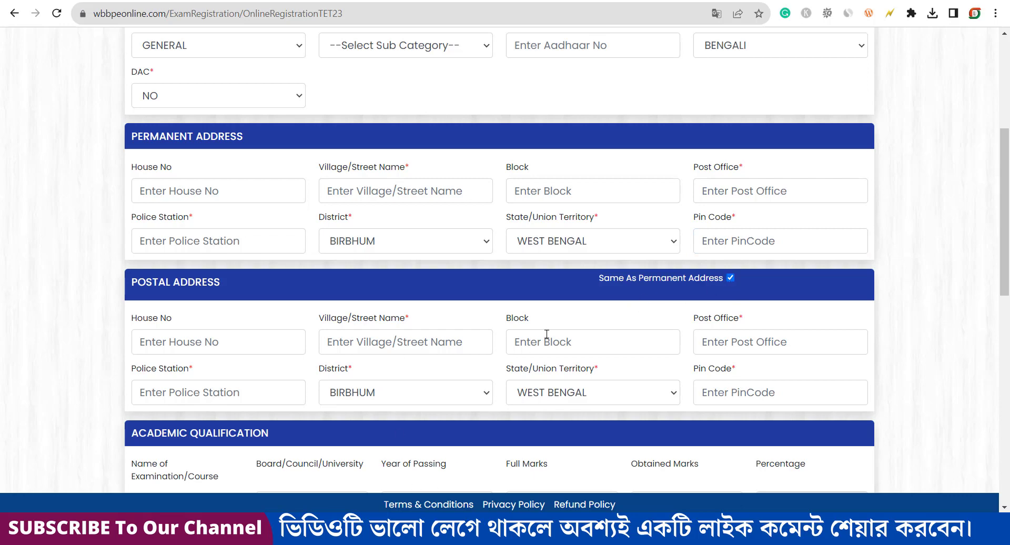
pyautogui.scroll(-5, 561, 263)
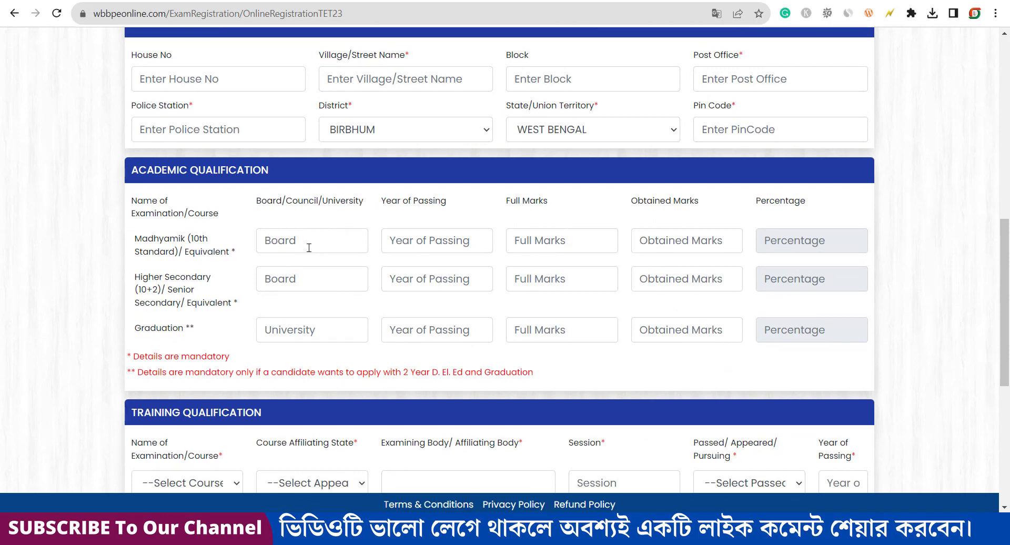
# Step: Enter Madhyamik full marks 700 and obtained marks 450, giving 64.29%
pyautogui.moveTo(141, 239); pyautogui.dragTo(232, 258)
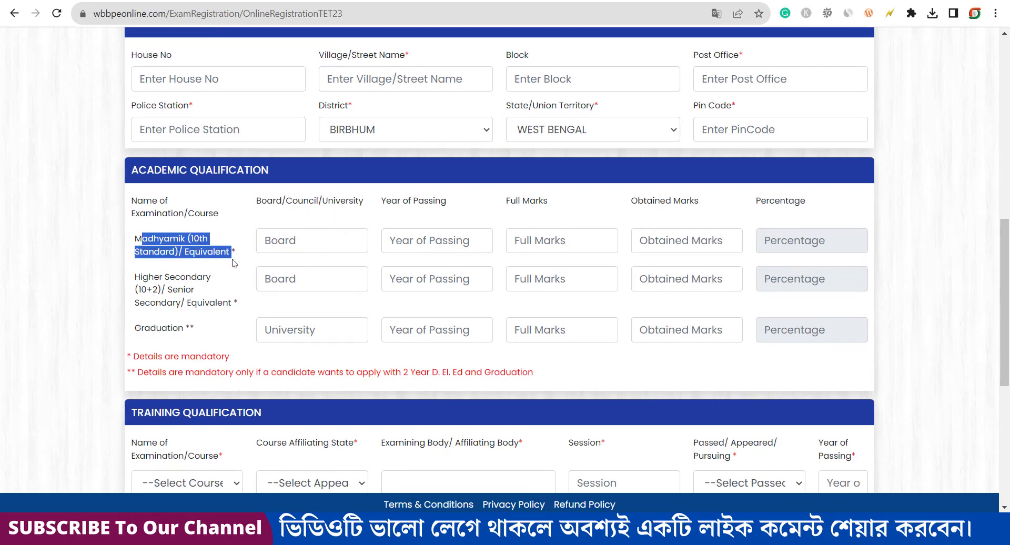
pyautogui.click(318, 235)
pyautogui.click(421, 241)
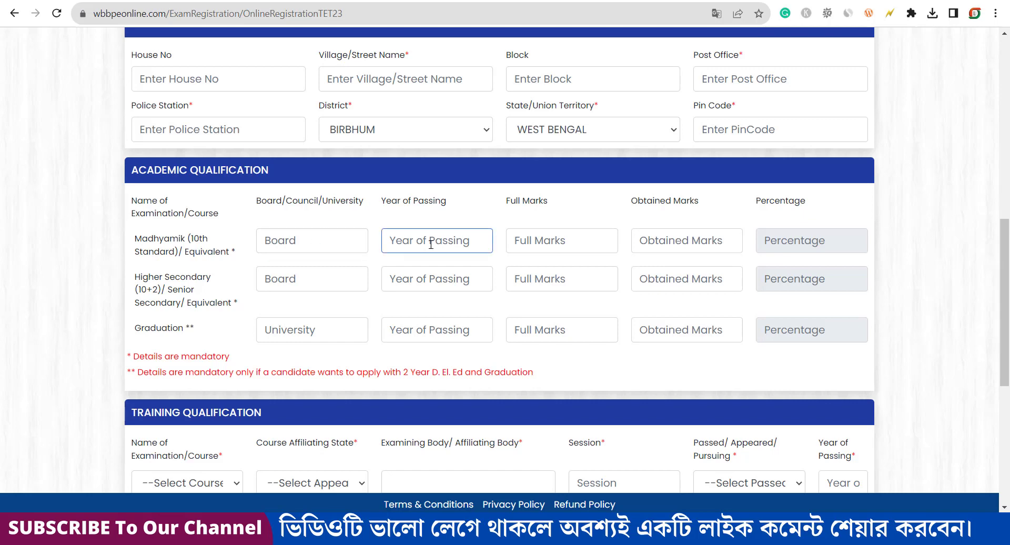
pyautogui.moveTo(505, 203); pyautogui.dragTo(548, 209)
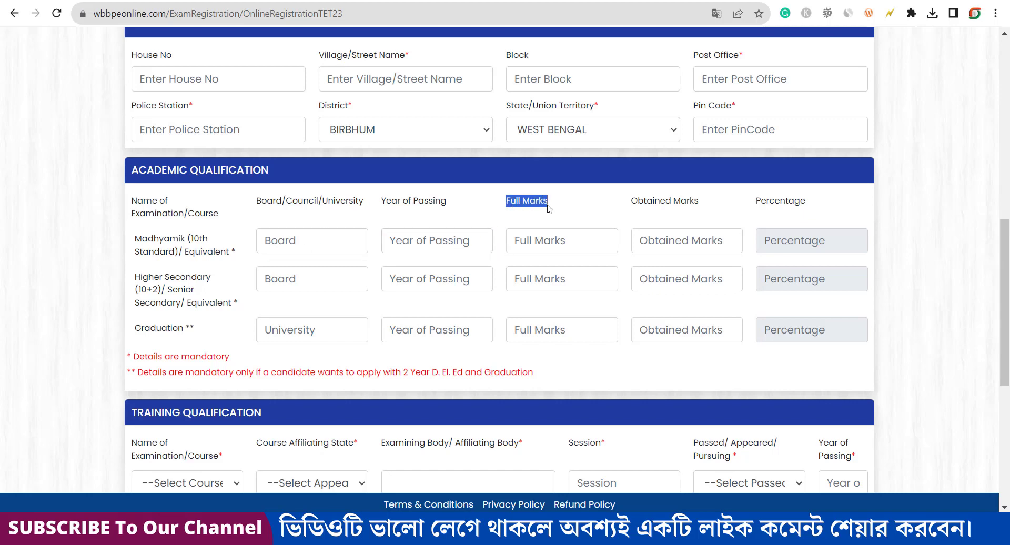
pyautogui.click(560, 242)
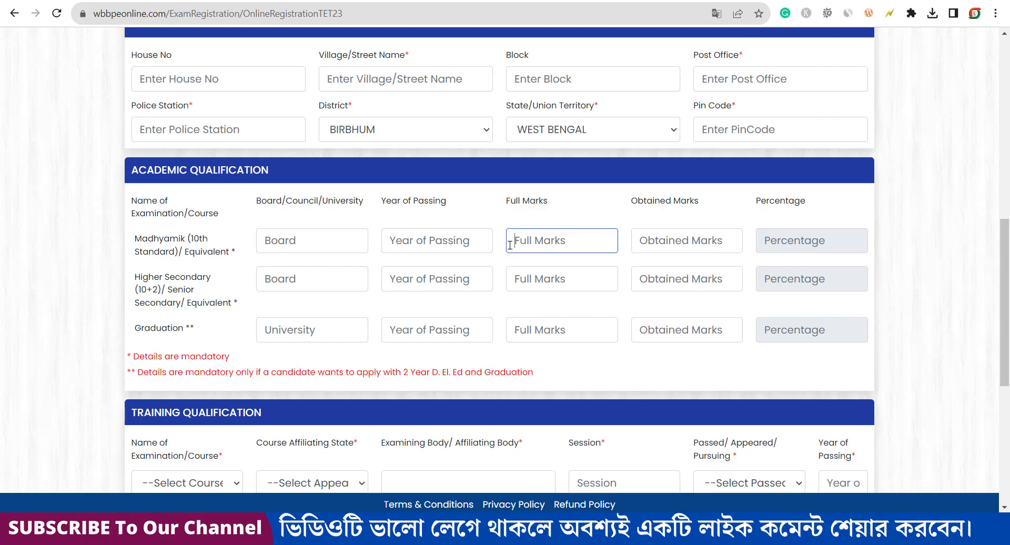
pyautogui.click(689, 242)
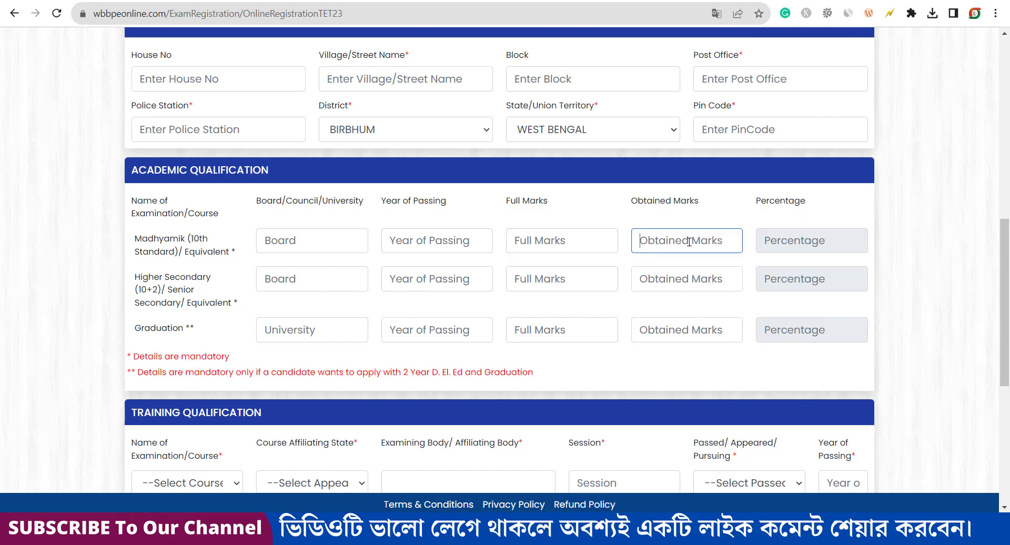
pyautogui.click(570, 241)
pyautogui.write('70')
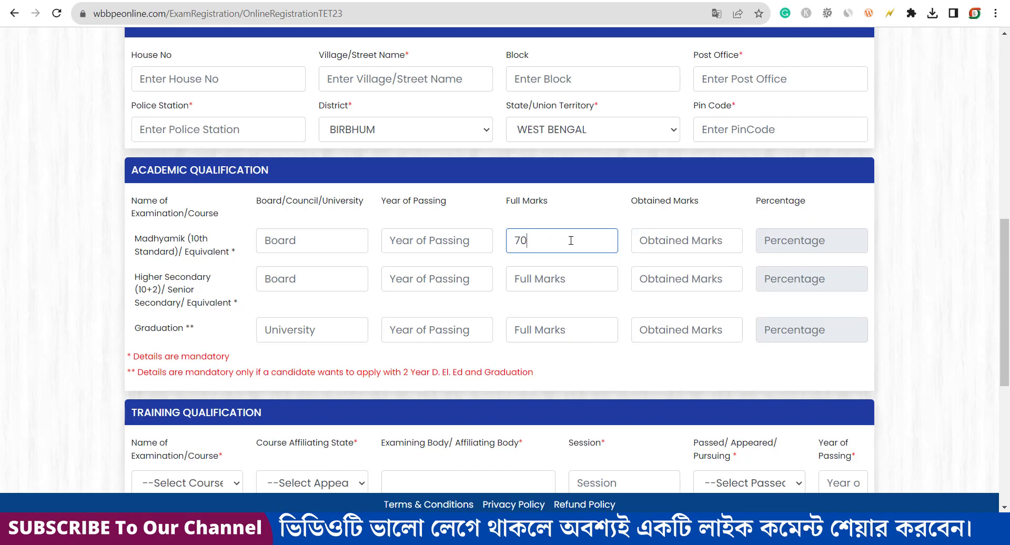
pyautogui.write('0')
pyautogui.press('Tab')
pyautogui.write('450')
pyautogui.click(811, 234)
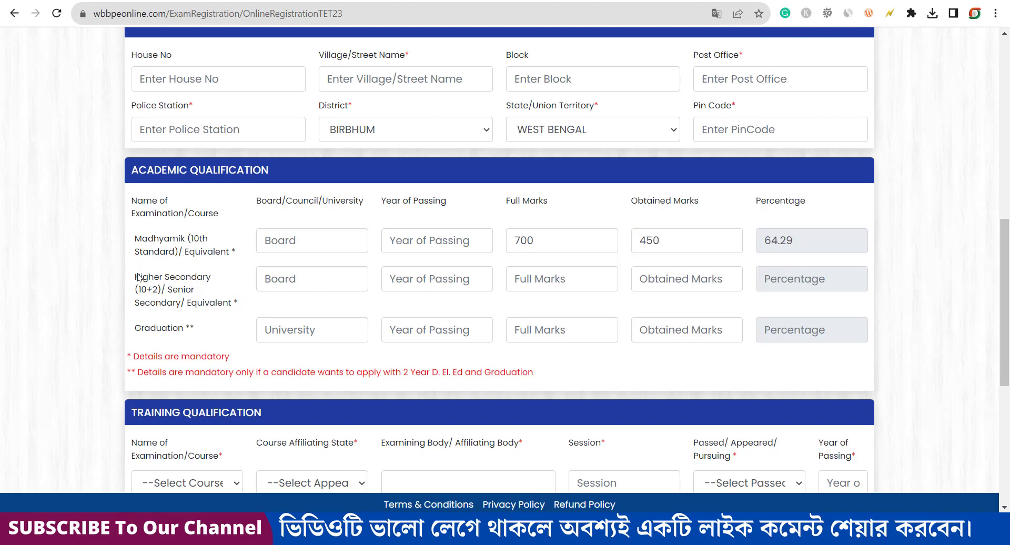
# Step: Enter Higher Secondary full marks 500 and obtained 350 (70.00%), leaving Graduation blank
pyautogui.moveTo(137, 277); pyautogui.dragTo(228, 311)
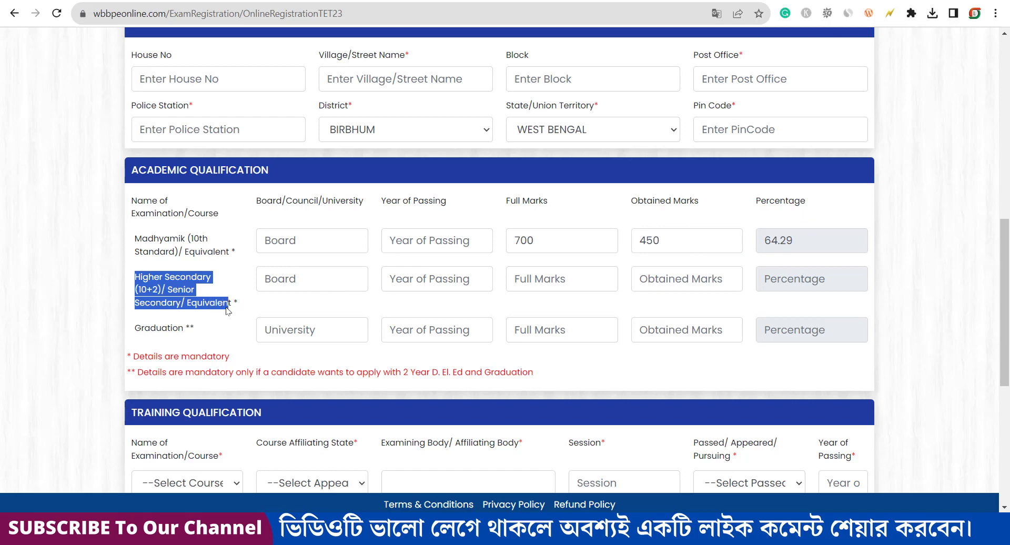
pyautogui.click(306, 284)
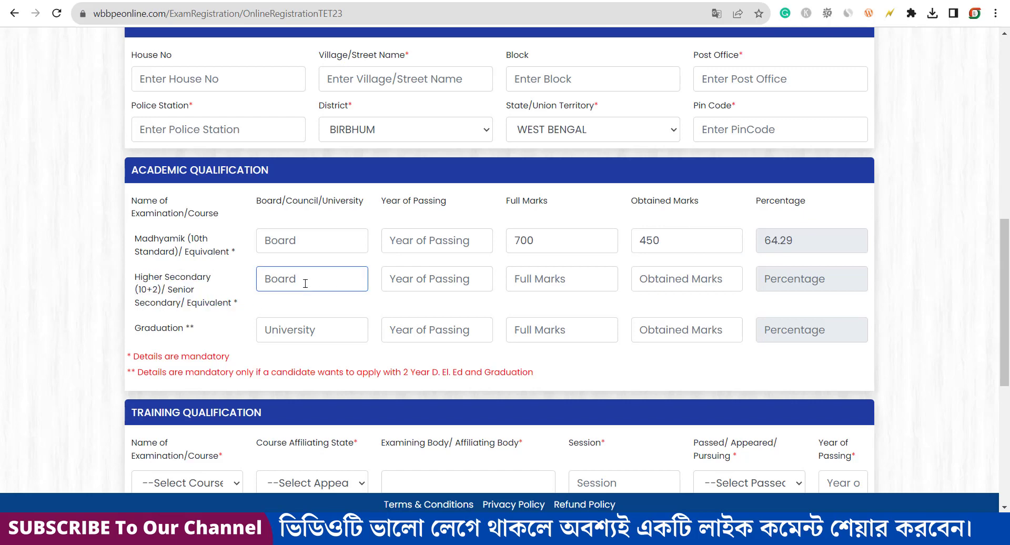
pyautogui.click(466, 277)
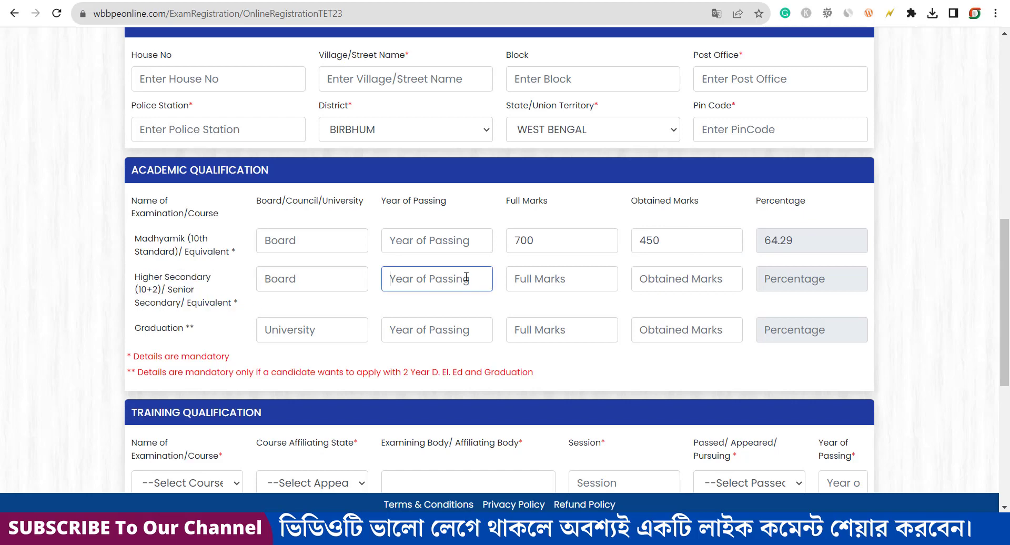
pyautogui.click(549, 280)
pyautogui.write('500')
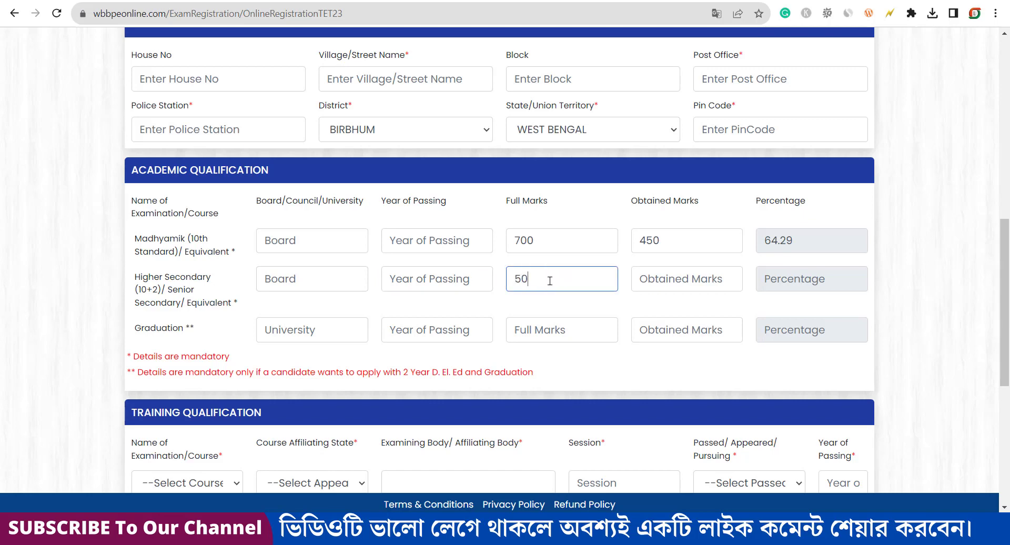
pyautogui.click(692, 277)
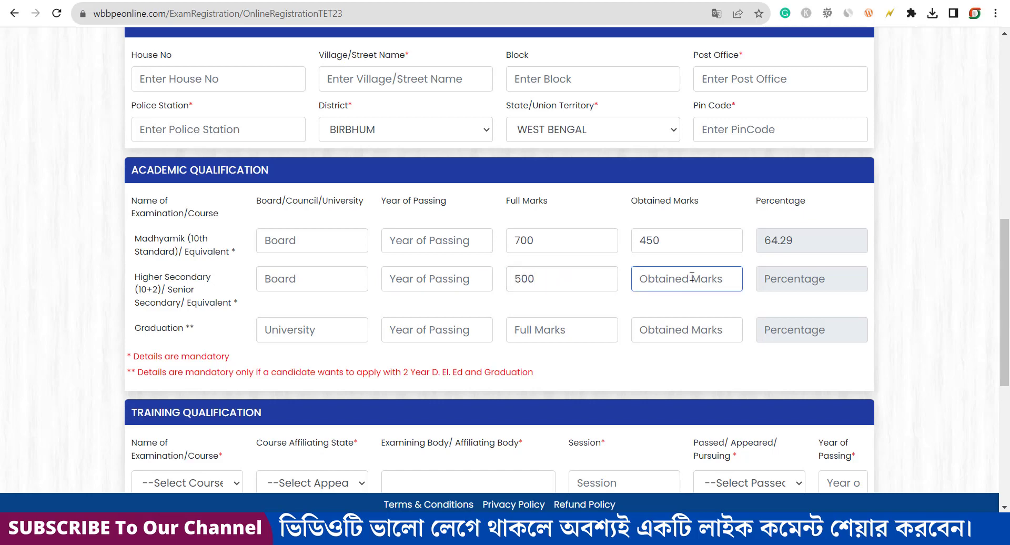
pyautogui.write('350')
pyautogui.click(719, 316)
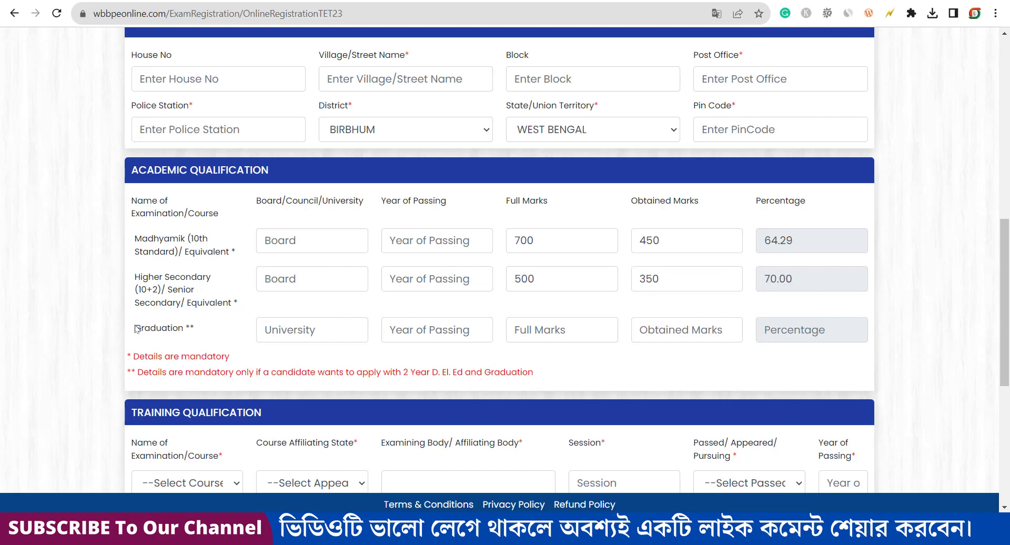
pyautogui.moveTo(134, 329); pyautogui.dragTo(195, 337)
# Step: Choose the 4 YEAR BACHELOR IN ELEMENTARY EDUCATION (B.EL.ED) course with affiliating state WEST BENGAL
pyautogui.moveTo(136, 328); pyautogui.dragTo(195, 333)
pyautogui.scroll(-3, 432, 364)
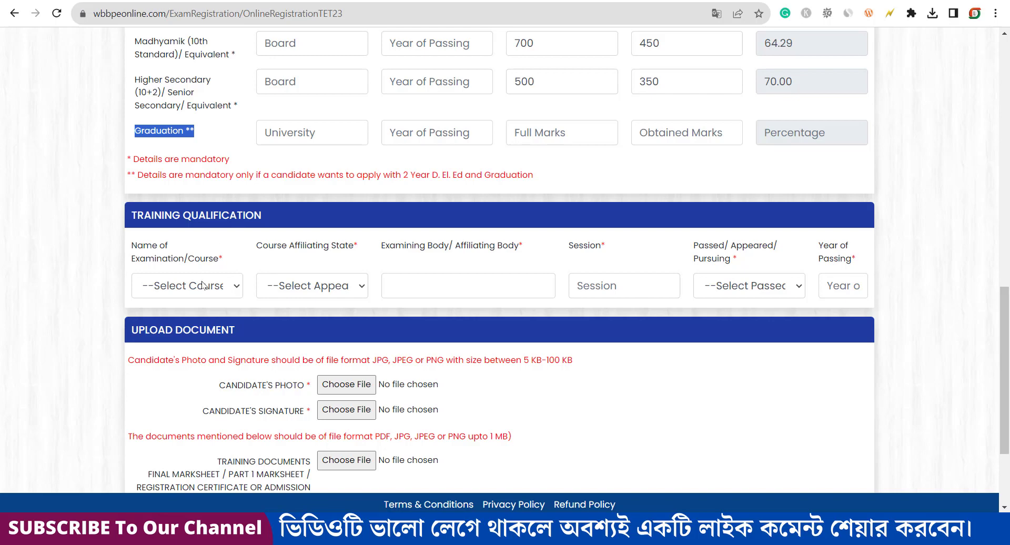
pyautogui.click(203, 285)
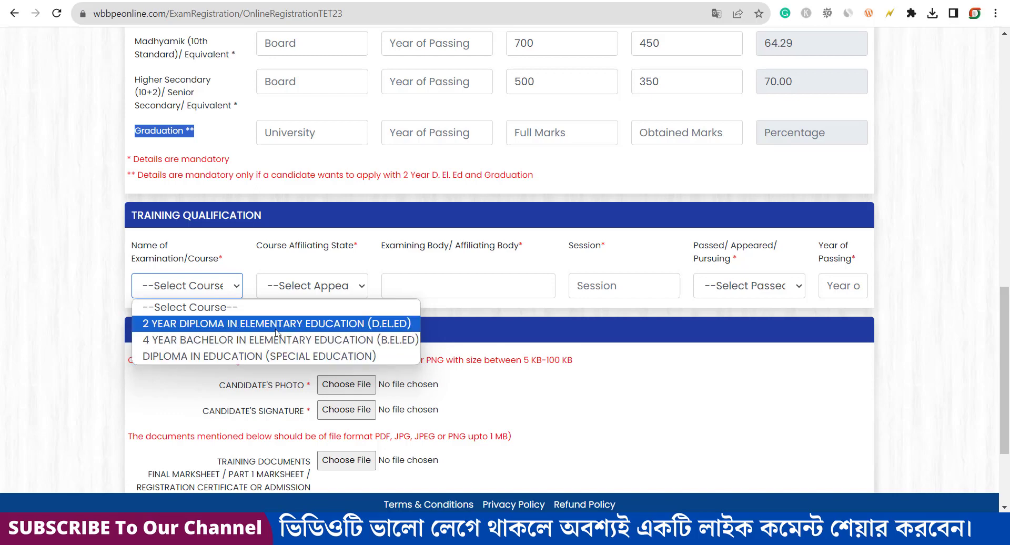
pyautogui.click(304, 339)
pyautogui.click(329, 287)
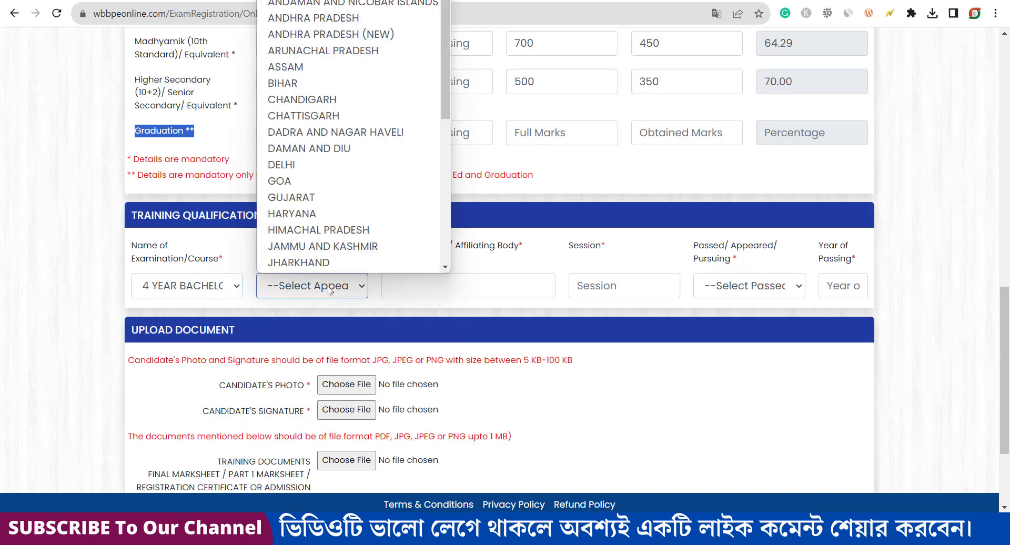
pyautogui.scroll(-1, 321, 192)
pyautogui.scroll(-5, 321, 193)
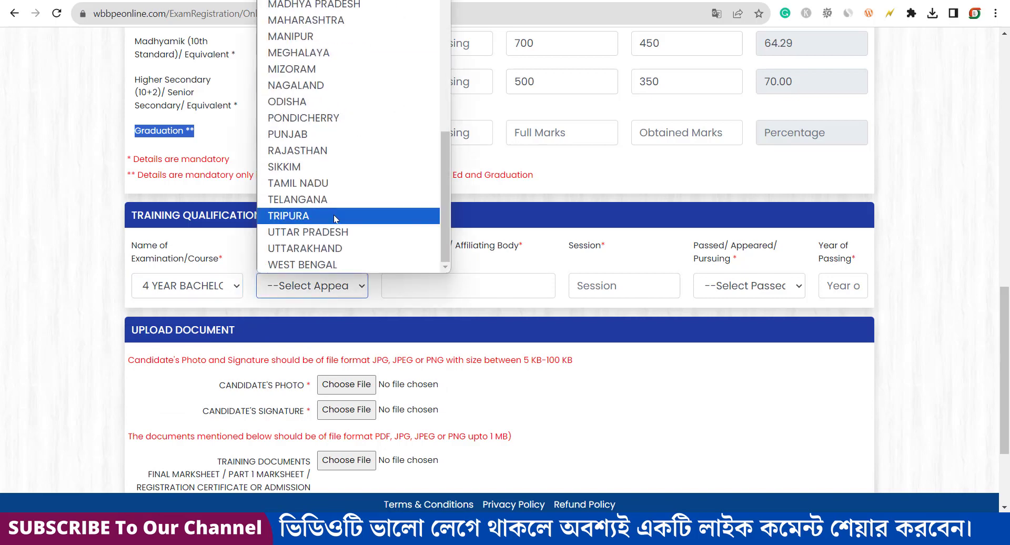
pyautogui.click(345, 264)
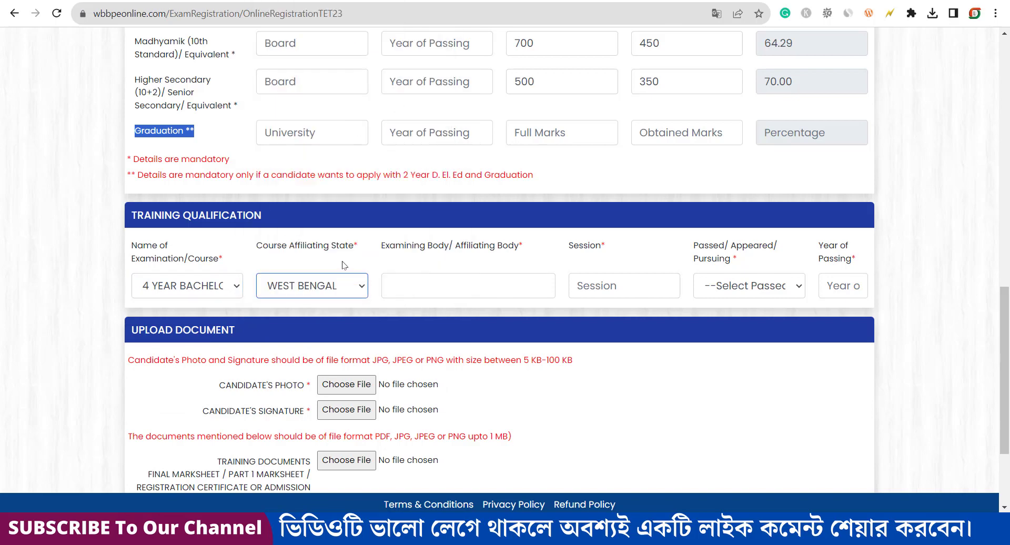
# Step: Enter training session 2018-2019 and set the training status to Passed
pyautogui.click(482, 282)
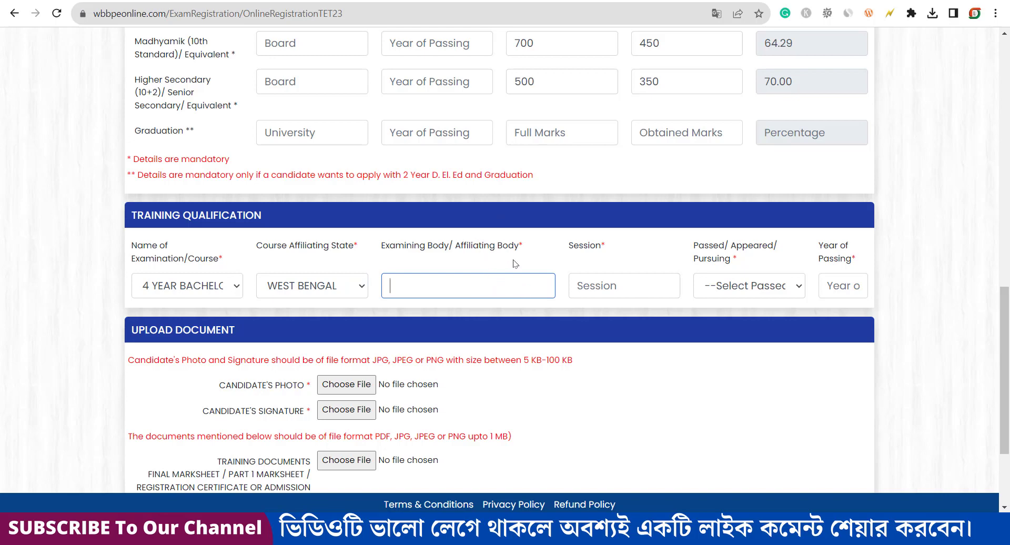
pyautogui.click(608, 293)
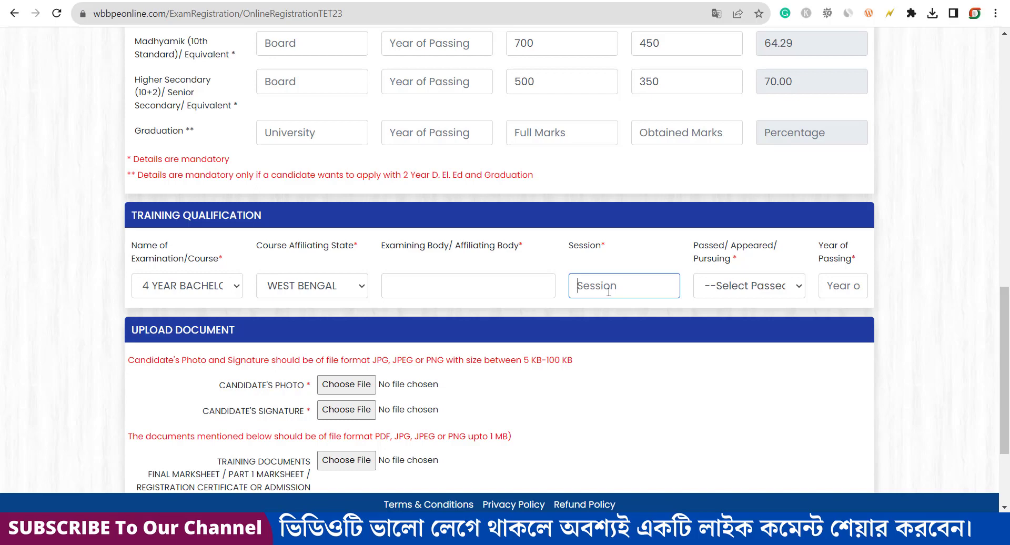
pyautogui.write('20182019')
pyautogui.click(601, 288)
pyautogui.write('-')
pyautogui.click(761, 289)
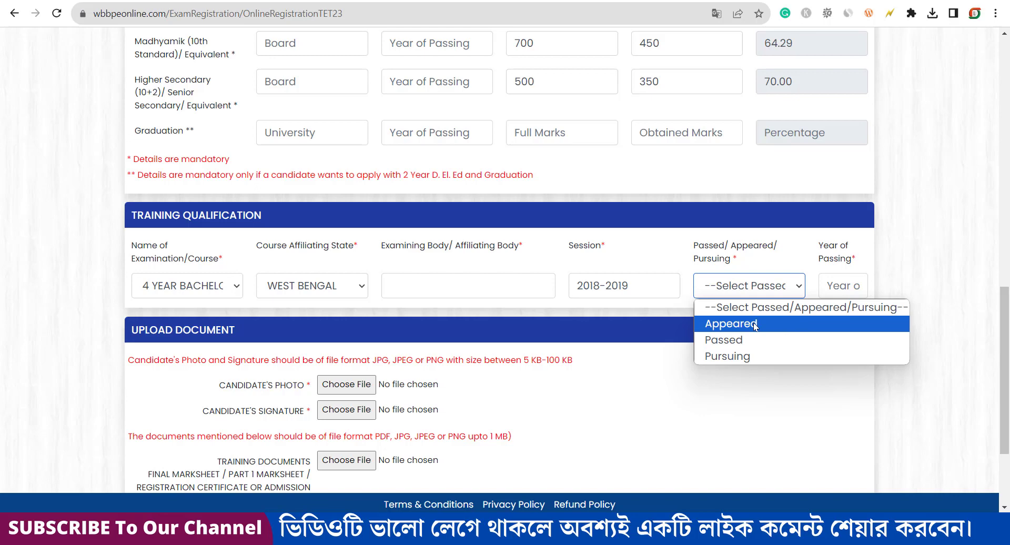
pyautogui.click(734, 340)
pyautogui.click(834, 284)
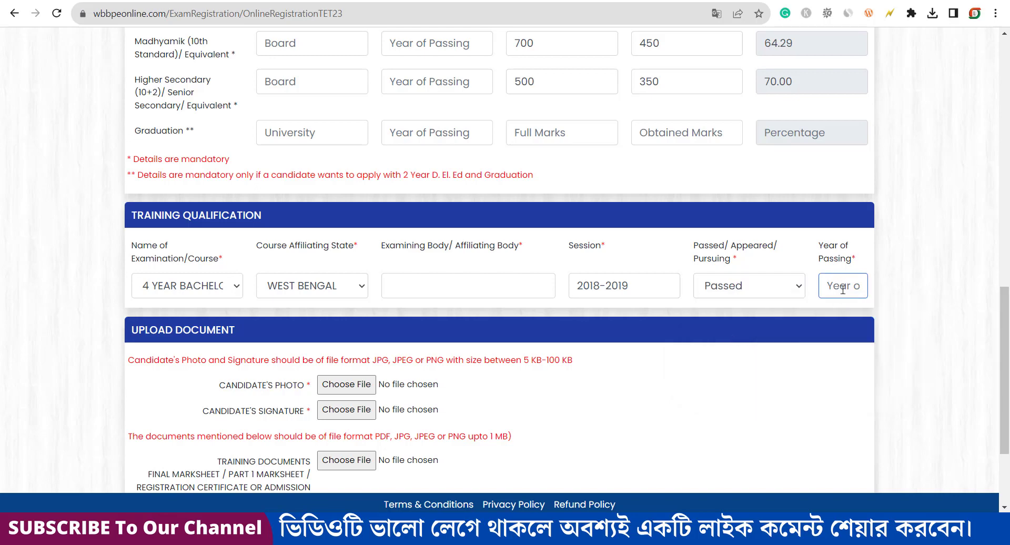
pyautogui.click(806, 271)
# Step: Point out the photo, signature, training document and Aadhaar front/back upload requirements
pyautogui.scroll(-3, 349, 325)
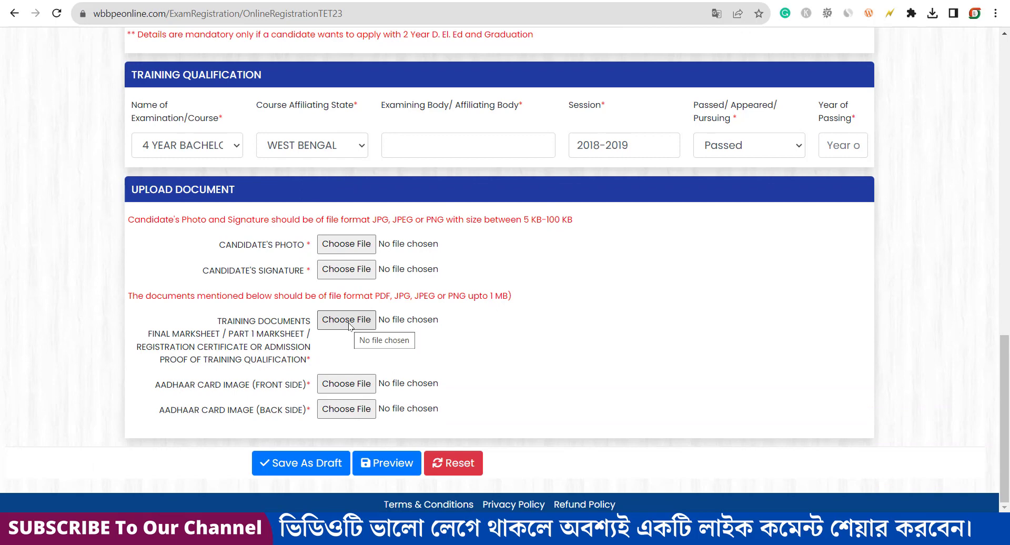
pyautogui.moveTo(217, 243); pyautogui.dragTo(305, 250)
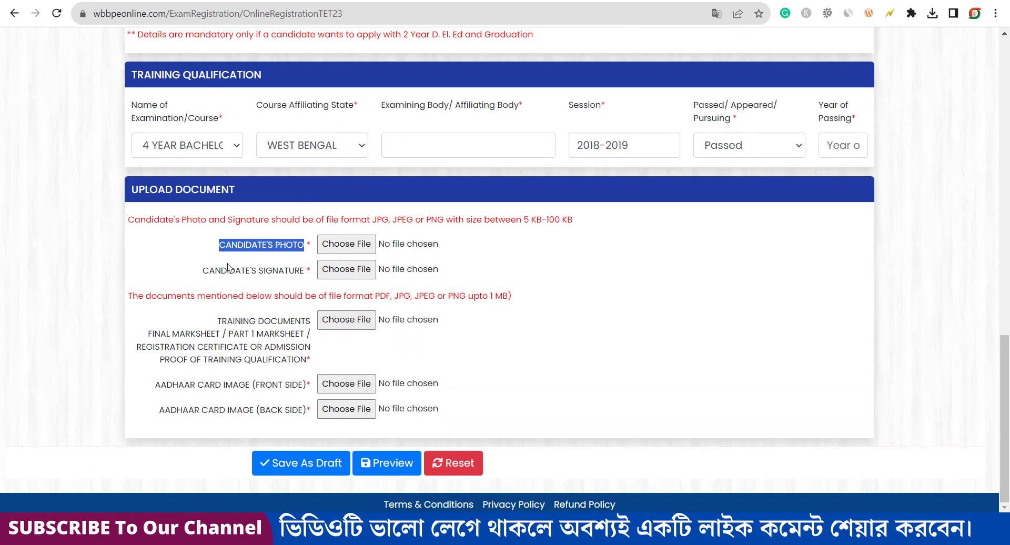
pyautogui.moveTo(214, 270); pyautogui.dragTo(304, 272)
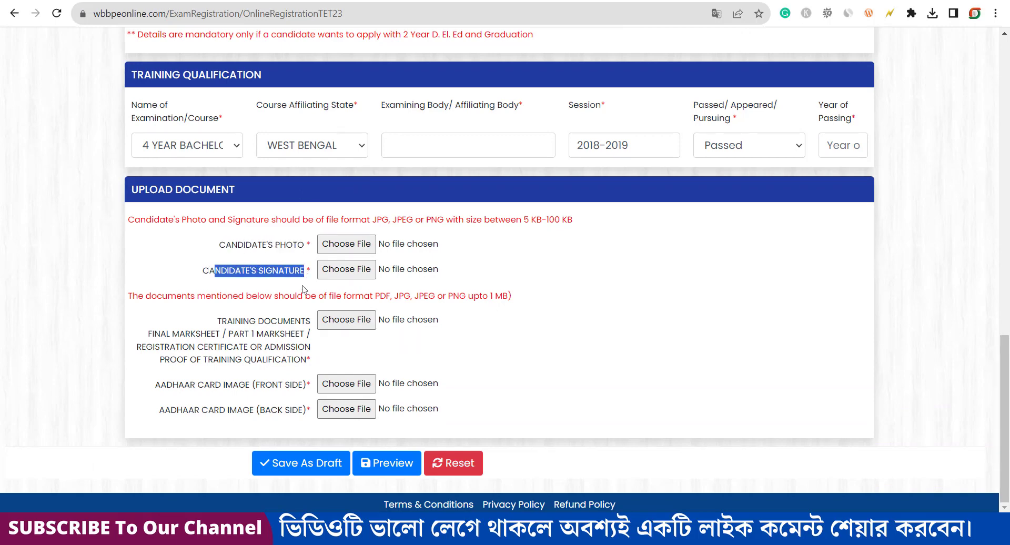
pyautogui.moveTo(222, 321); pyautogui.dragTo(307, 363)
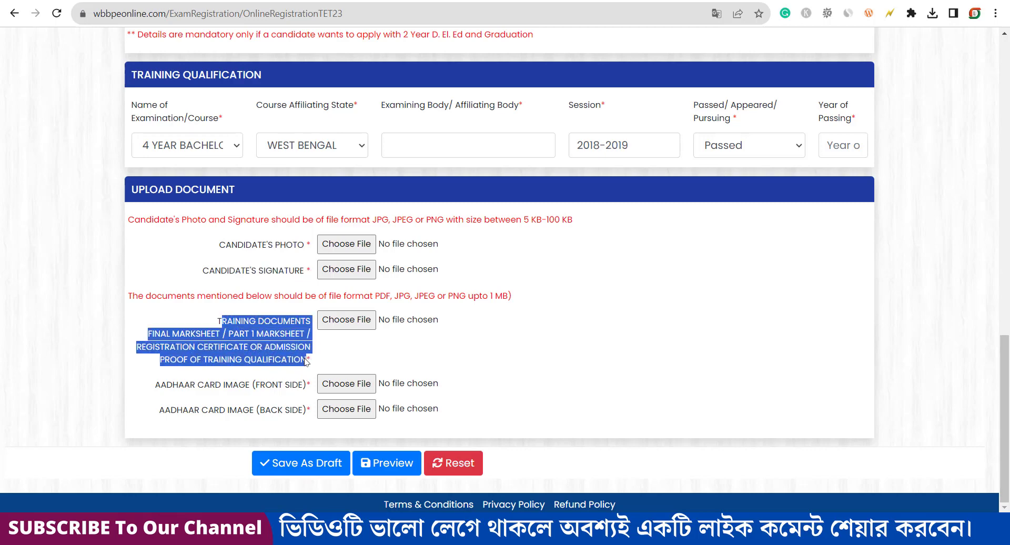
pyautogui.moveTo(160, 384); pyautogui.dragTo(308, 397)
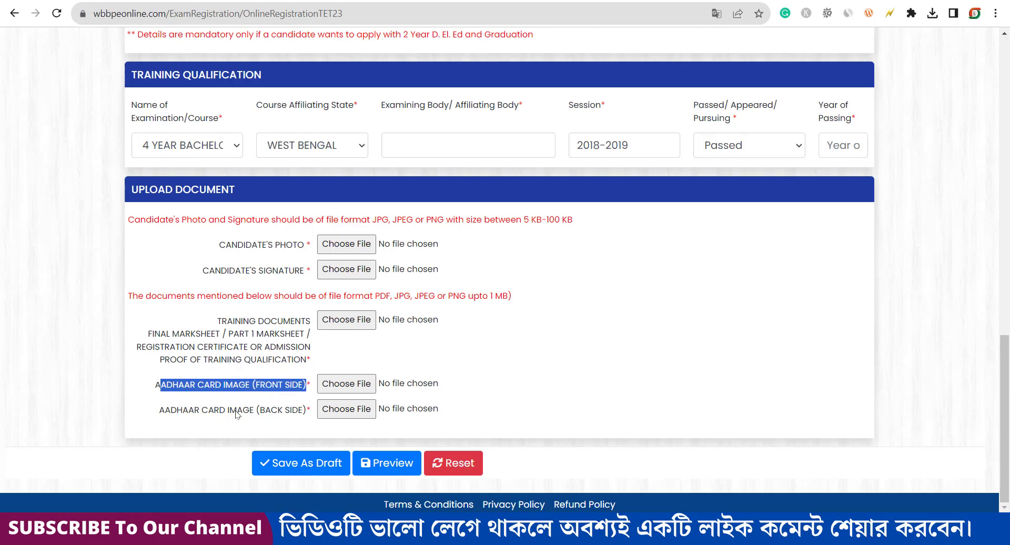
pyautogui.moveTo(158, 414); pyautogui.dragTo(310, 416)
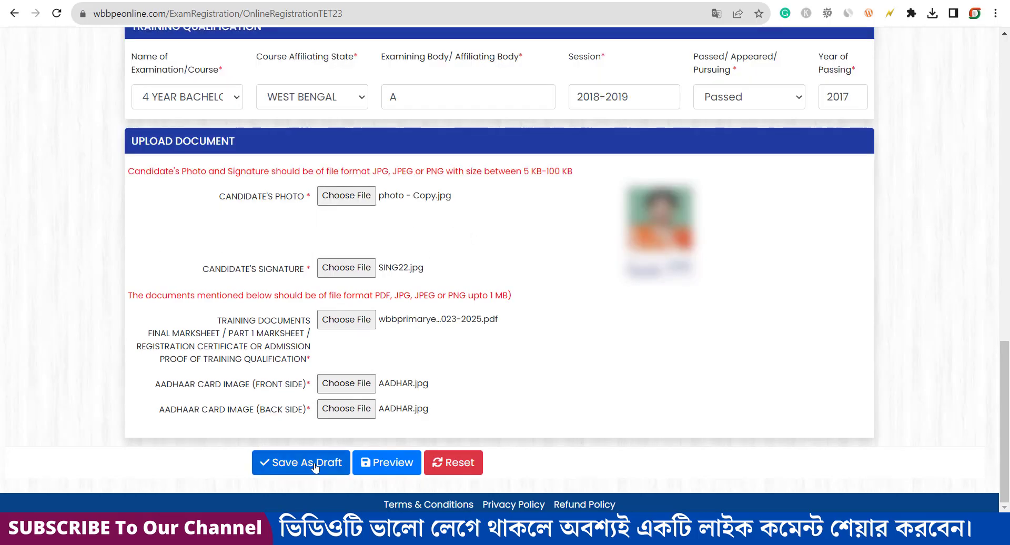
# Step: Preview the completed TET-2023 application, read through it, and tick the Disclaimer checkbox
pyautogui.click(387, 466)
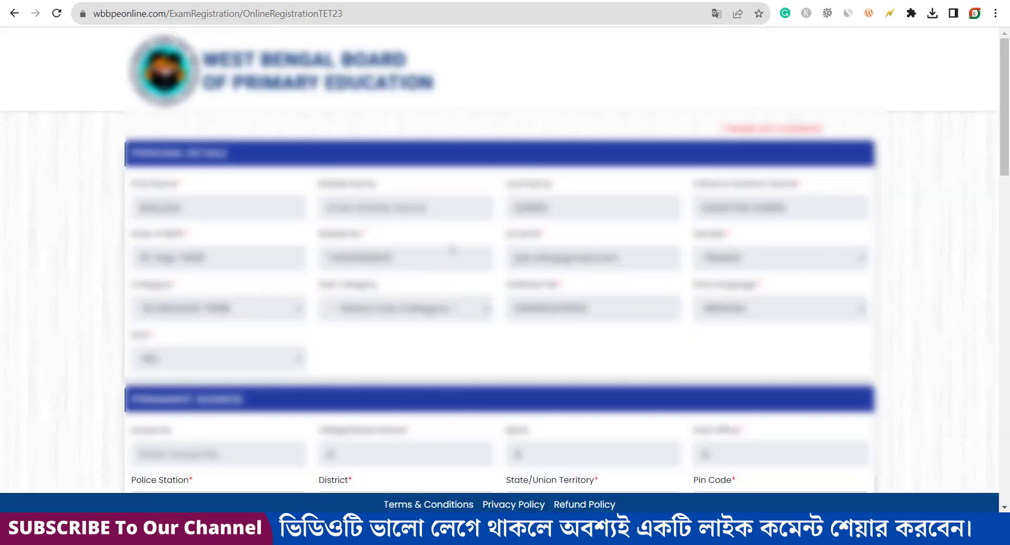
pyautogui.scroll(-6, 453, 249)
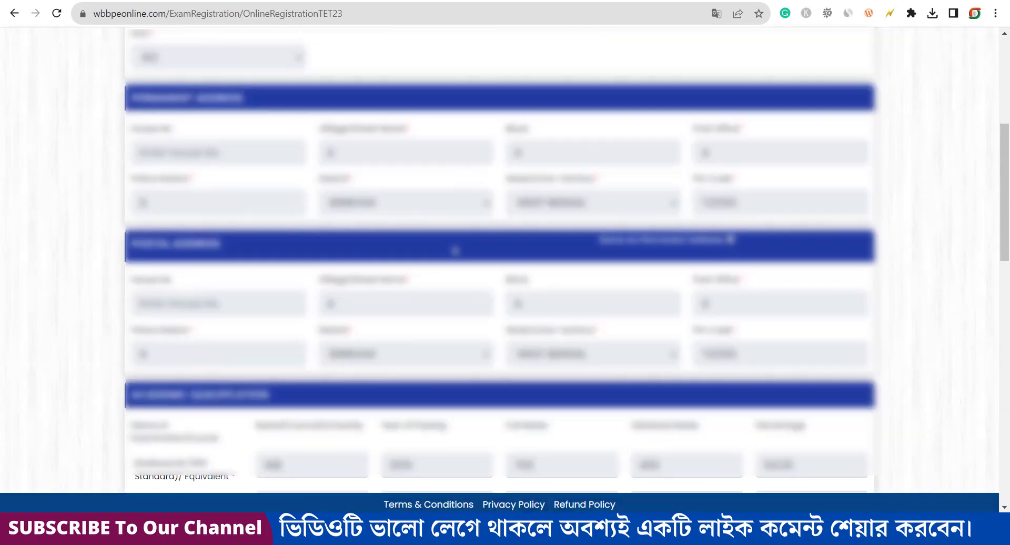
pyautogui.scroll(-10, 455, 252)
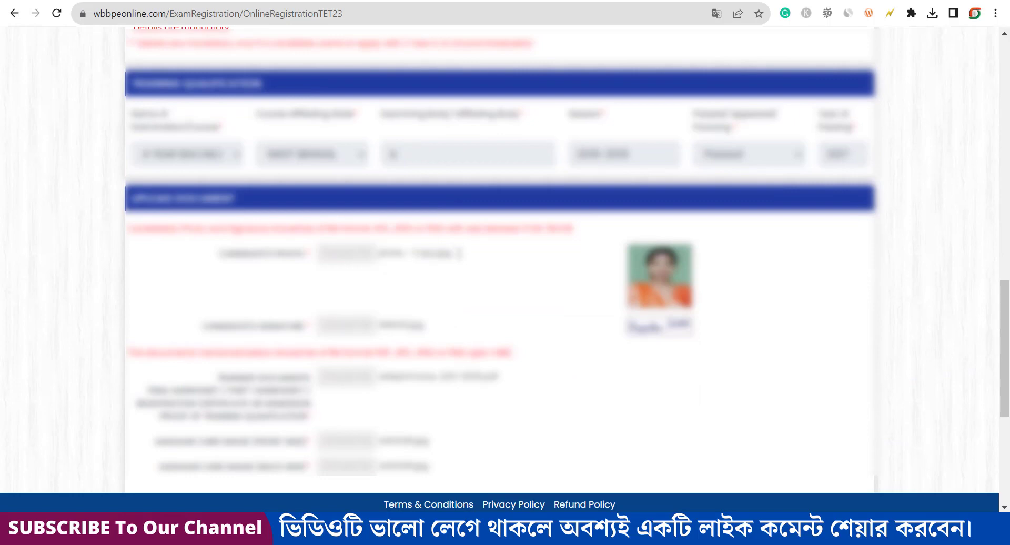
pyautogui.scroll(-4, 458, 256)
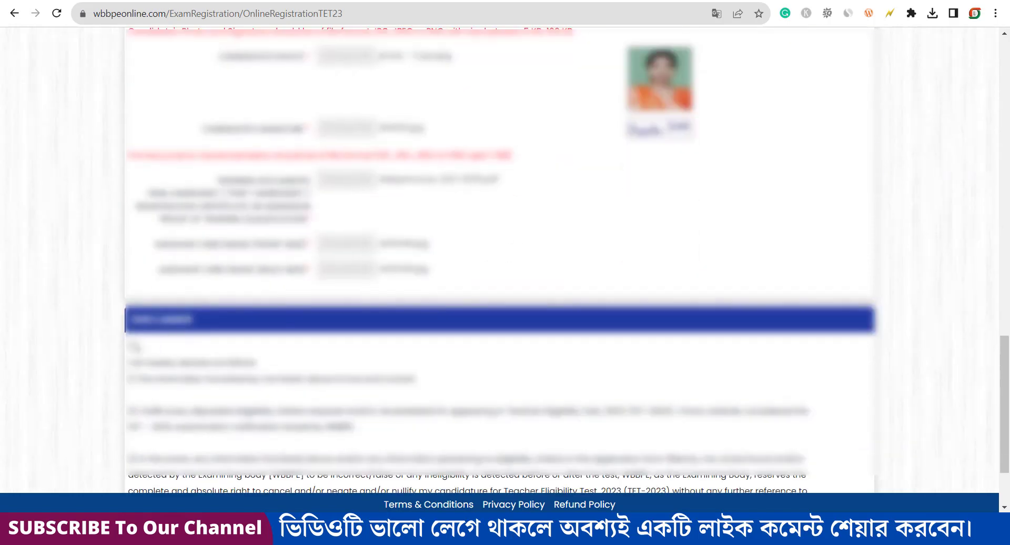
pyautogui.click(132, 347)
pyautogui.scroll(-2, 284, 353)
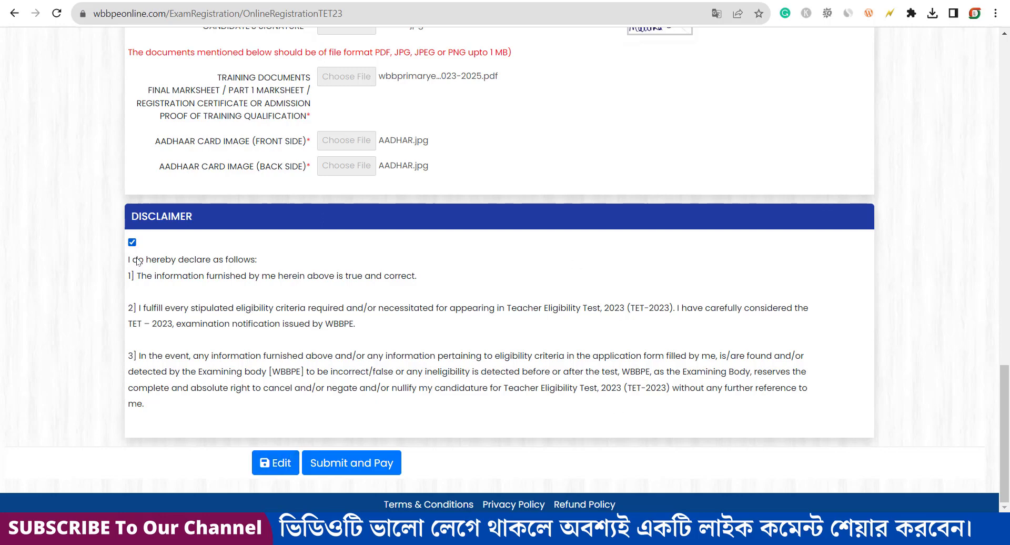
# Step: Submit the application and highlight the INR 250.00 fee on the Make Payment page
pyautogui.click(359, 465)
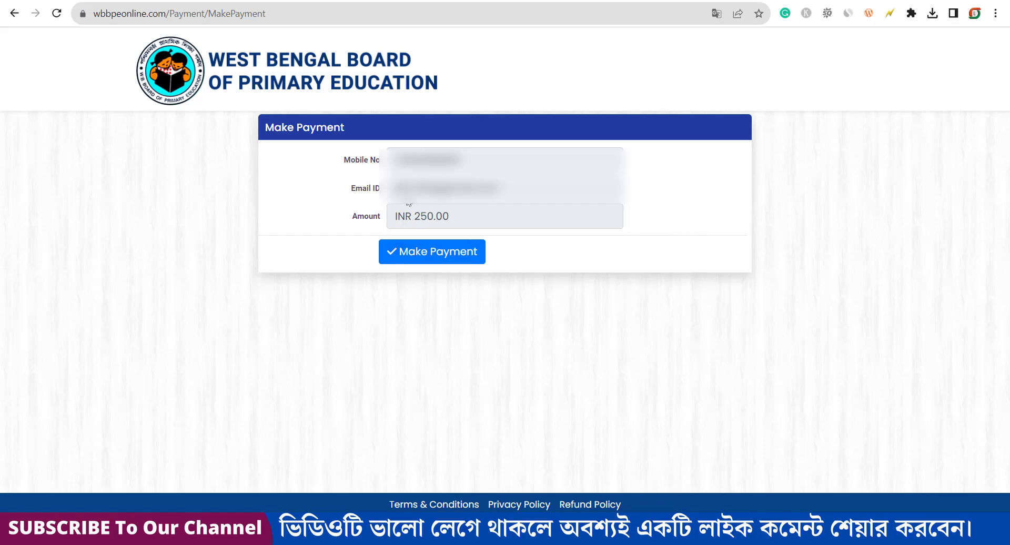
pyautogui.moveTo(365, 216); pyautogui.dragTo(455, 234)
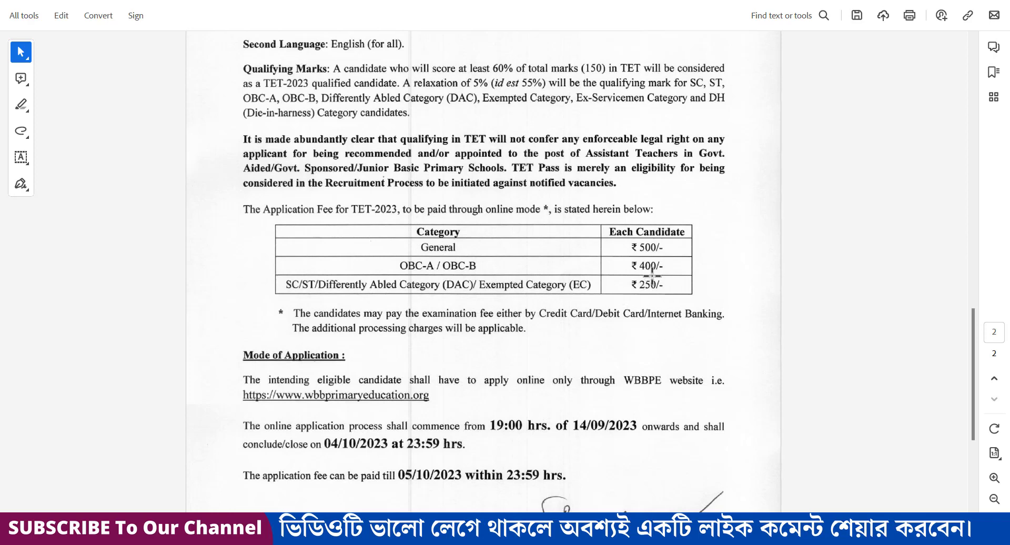
# Step: Leave the fee notice PDF and return to the Make Payment page showing INR 250.00 due
pyautogui.hotkey('alt', 'Tab')
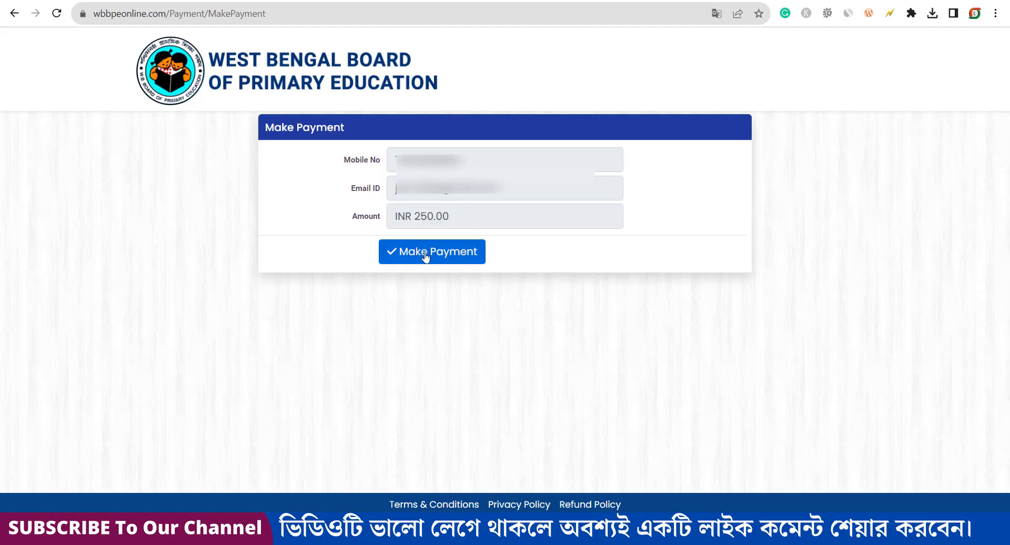